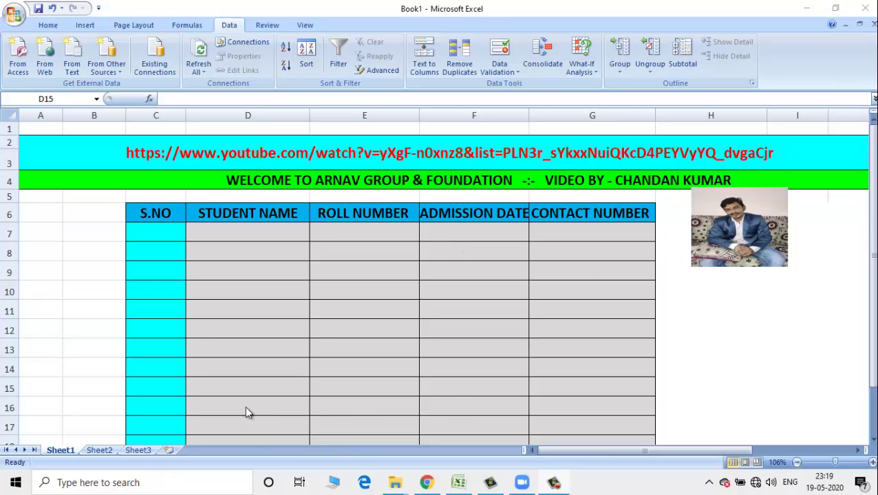
# - Select the Student Name cells D7:D18 and set Data Validation to allow Custom
pyautogui.click(247, 232)
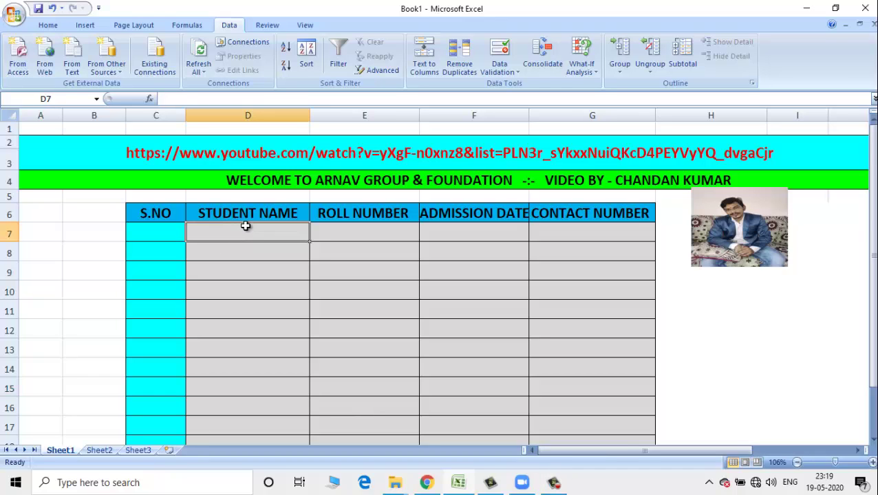
pyautogui.moveTo(245, 226); pyautogui.dragTo(257, 373)
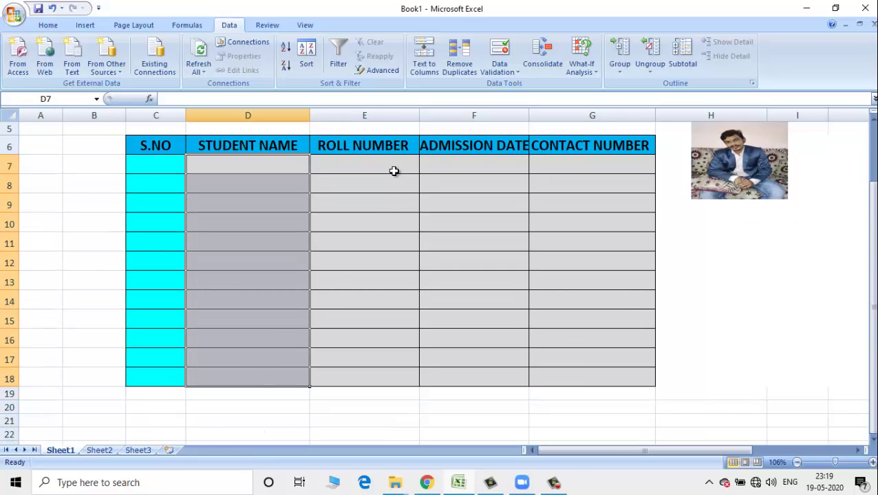
pyautogui.click(517, 74)
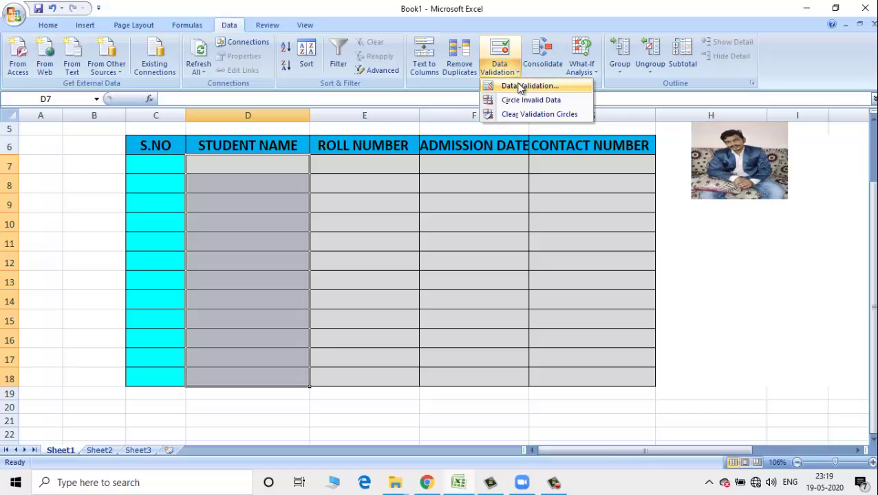
pyautogui.click(520, 88)
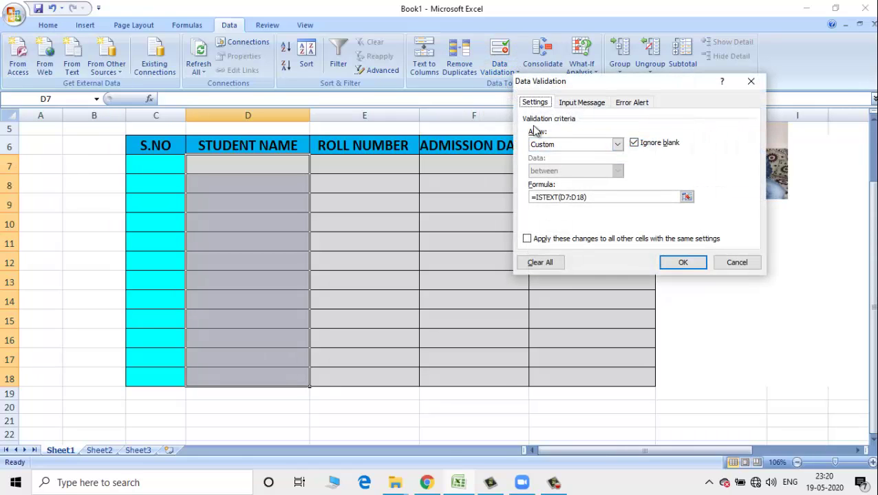
pyautogui.click(617, 145)
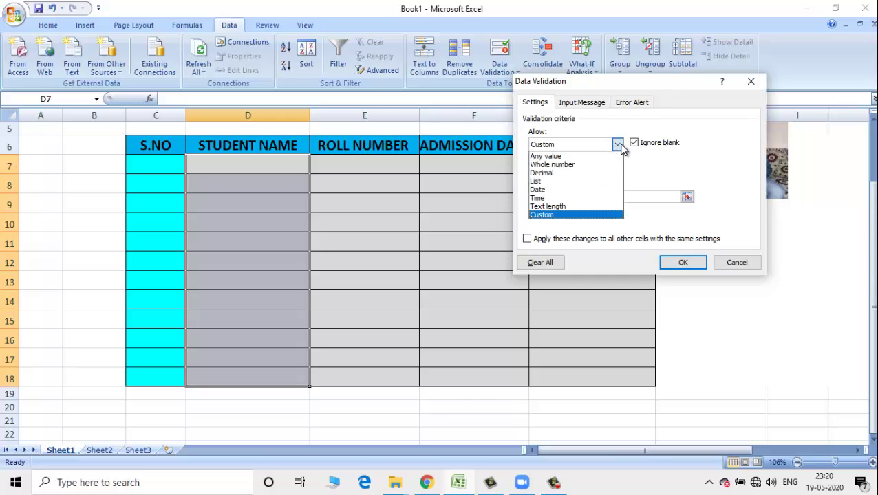
pyautogui.click(548, 216)
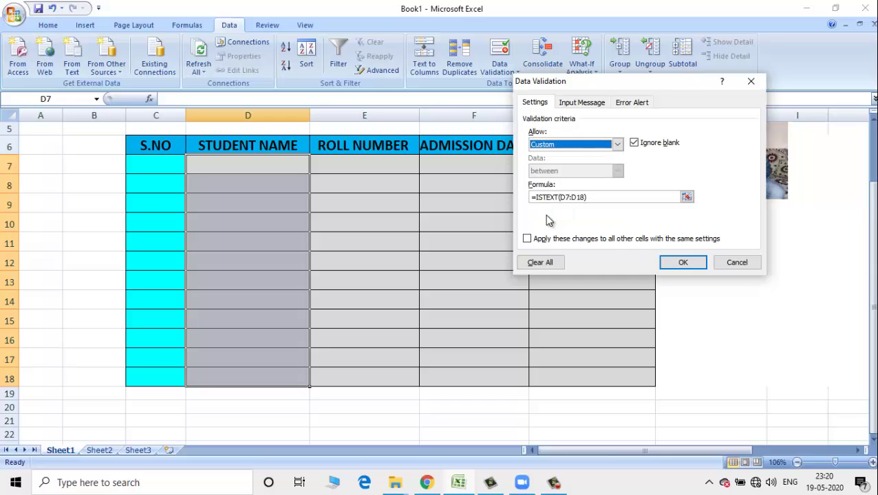
# - Replace the validation formula with =ISTEXT(D7:D18) and apply the rule
pyautogui.moveTo(603, 197); pyautogui.dragTo(529, 197)
pyautogui.press('BackSpace')
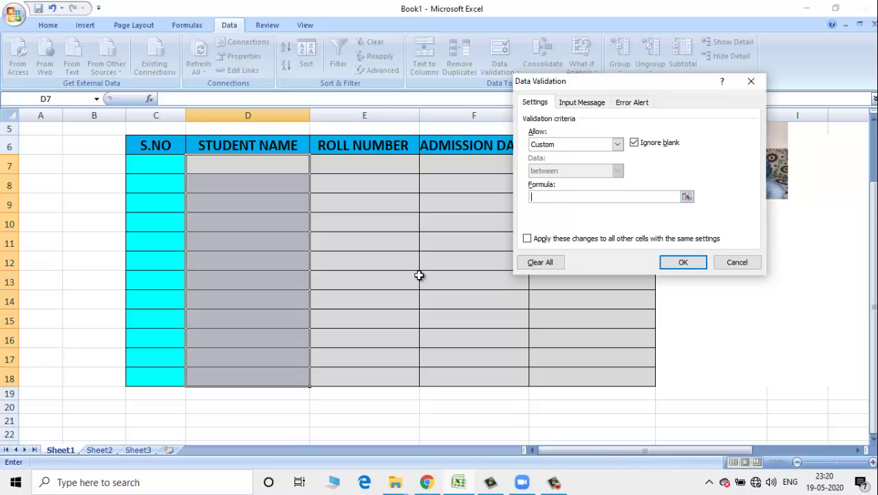
pyautogui.write('=ISTEXT')
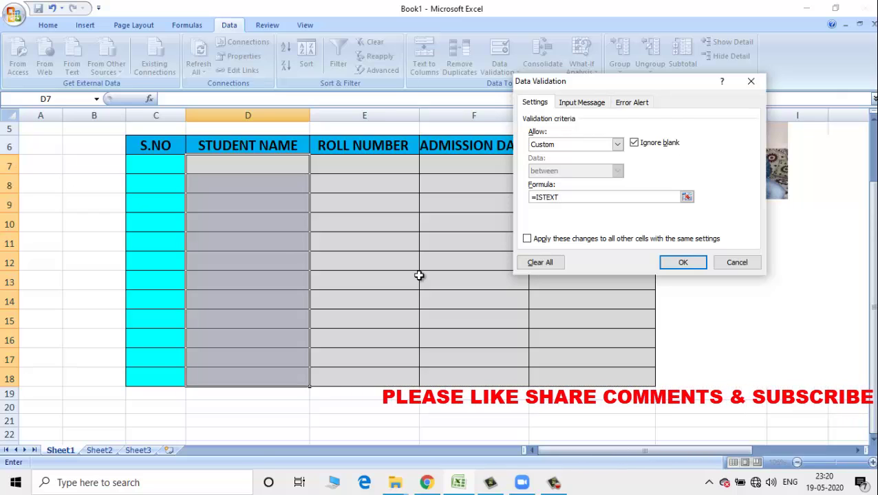
pyautogui.write('(')
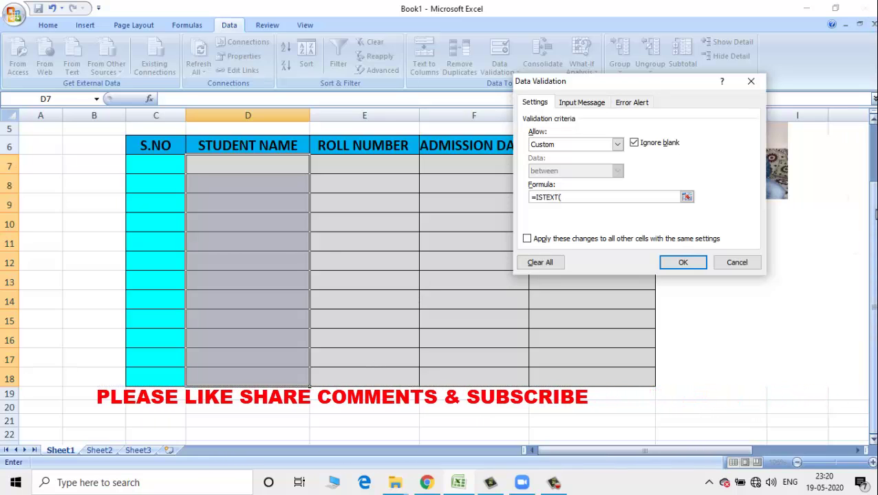
pyautogui.moveTo(871, 162); pyautogui.dragTo(871, 129)
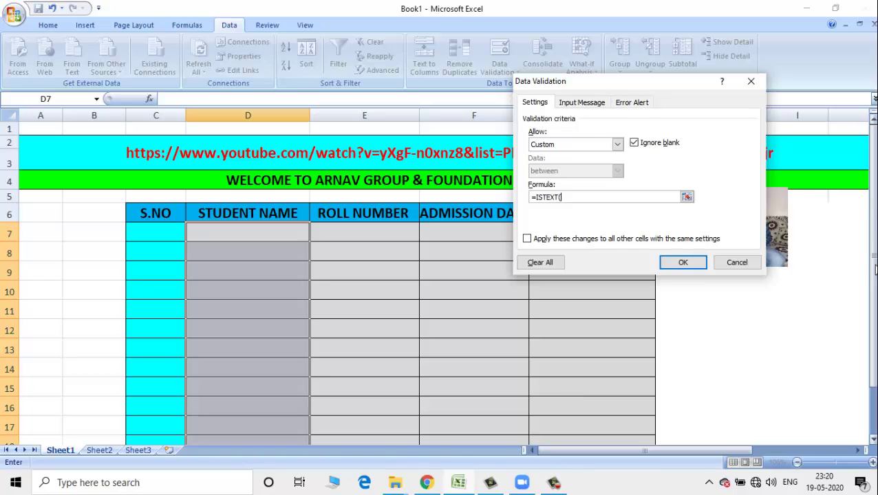
pyautogui.moveTo(875, 270); pyautogui.dragTo(873, 217)
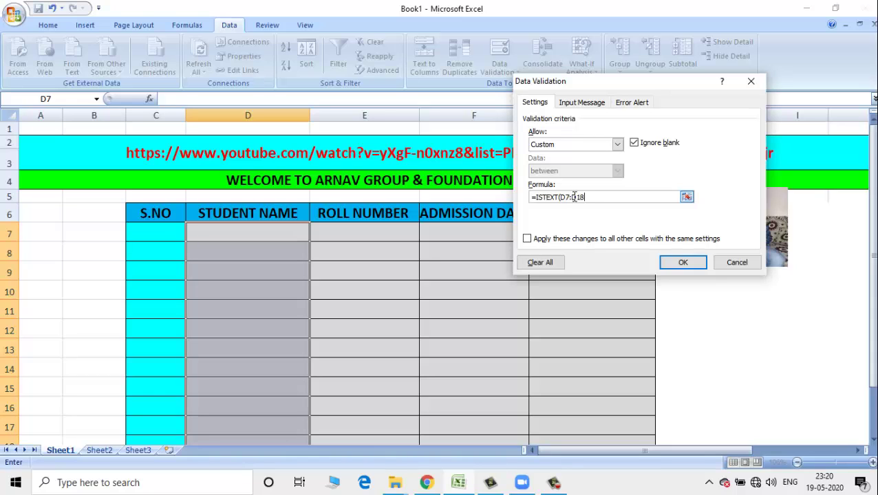
pyautogui.moveTo(869, 205); pyautogui.dragTo(868, 249)
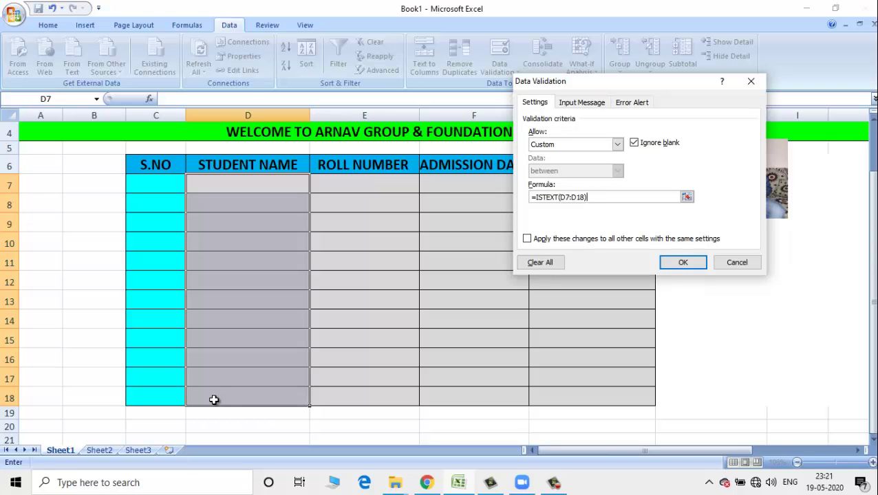
pyautogui.press('Return')
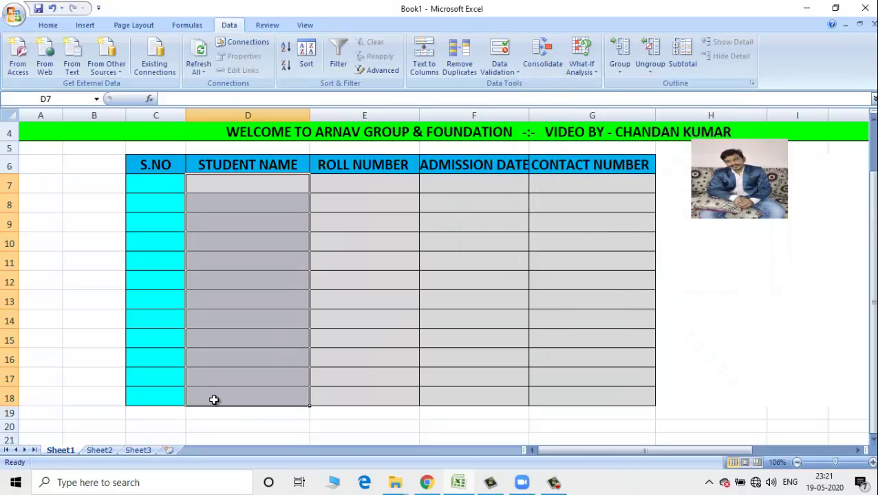
# - Try entering 4535242 in D8 and cancel the rejection
pyautogui.click(231, 196)
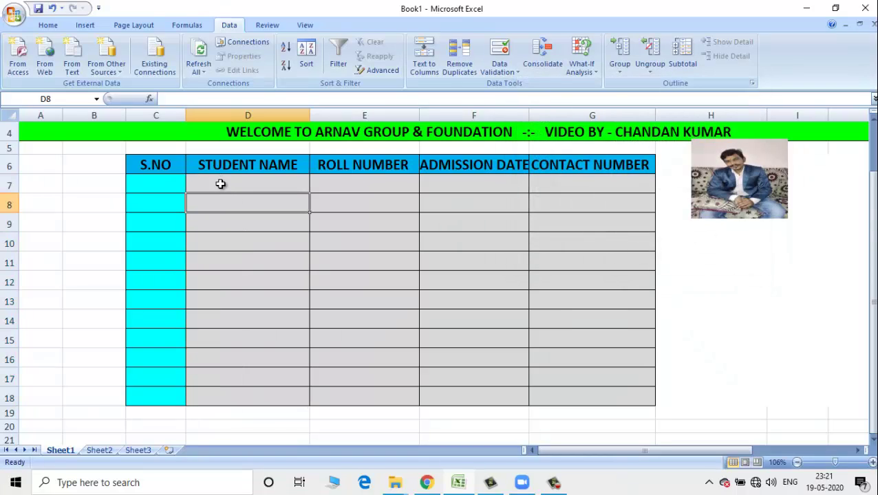
pyautogui.write('4535242')
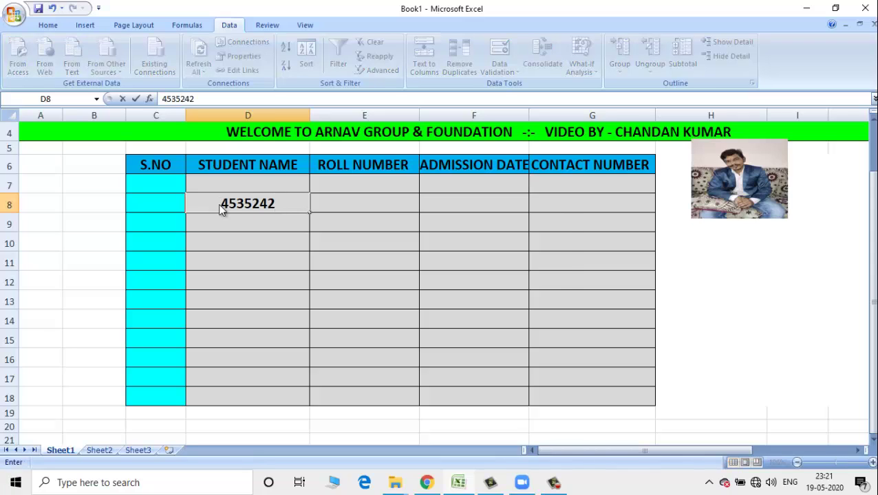
pyautogui.press('Return')
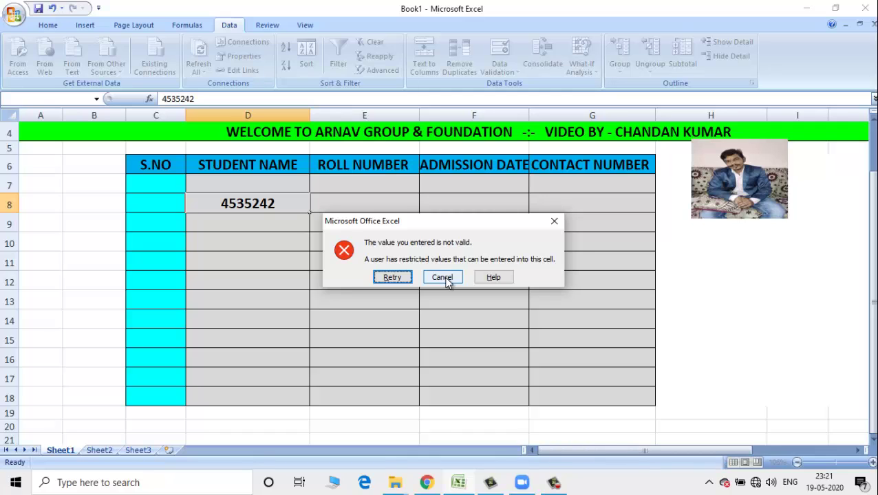
pyautogui.click(447, 279)
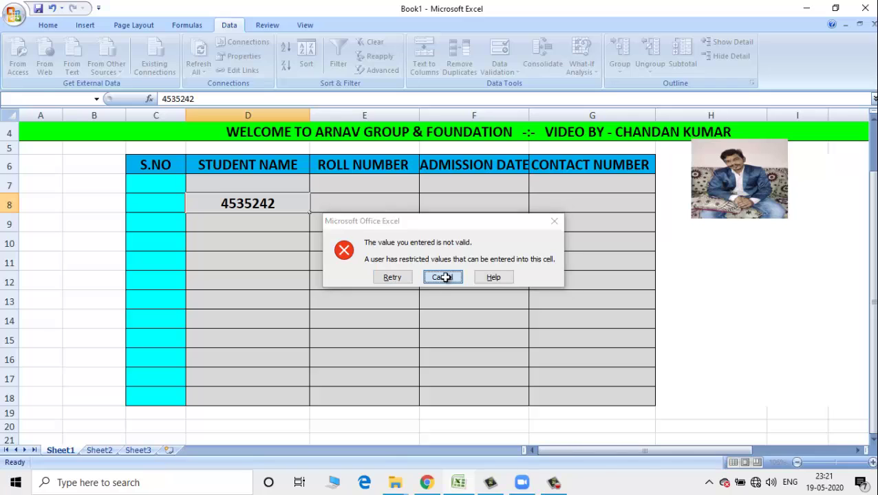
pyautogui.click(263, 227)
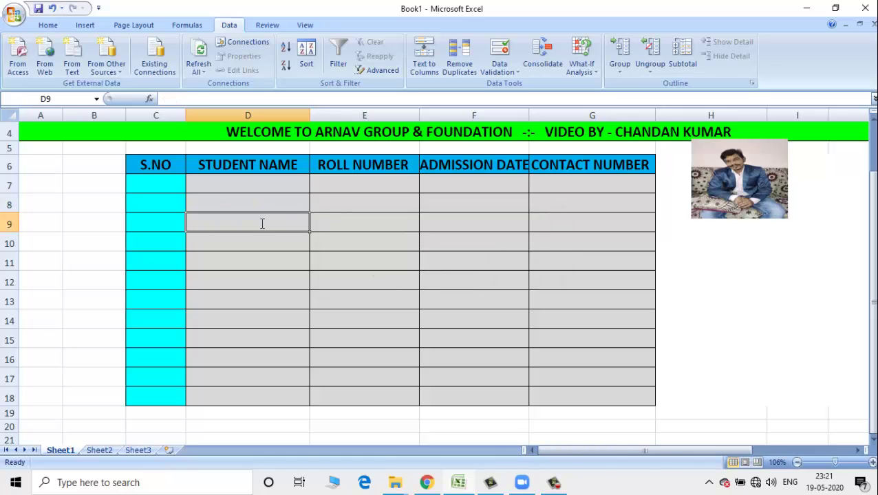
pyautogui.write('6327126542721')
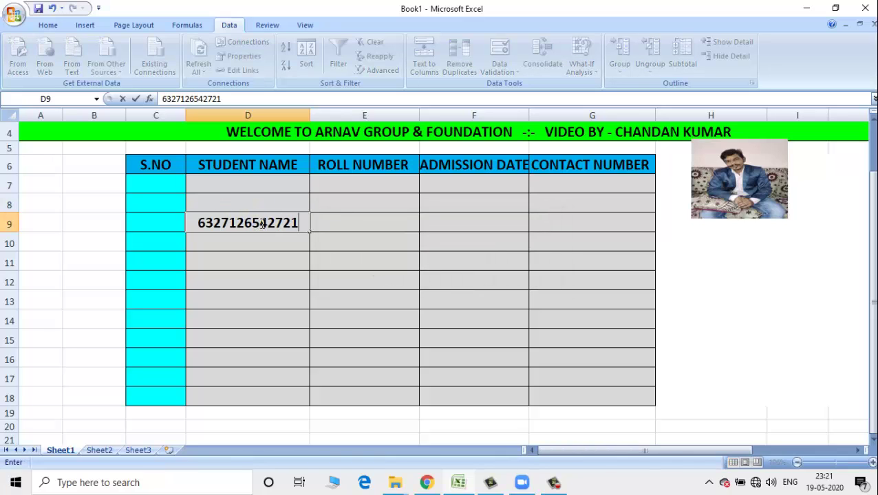
pyautogui.press('Return')
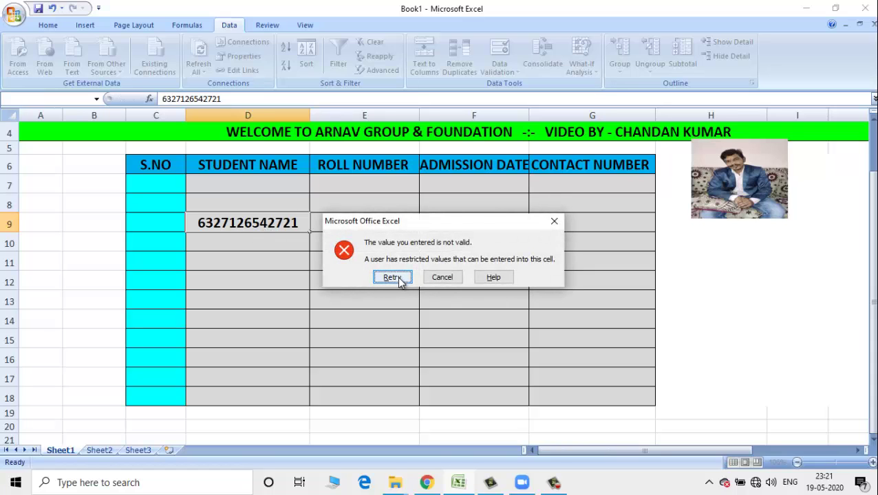
pyautogui.click(443, 277)
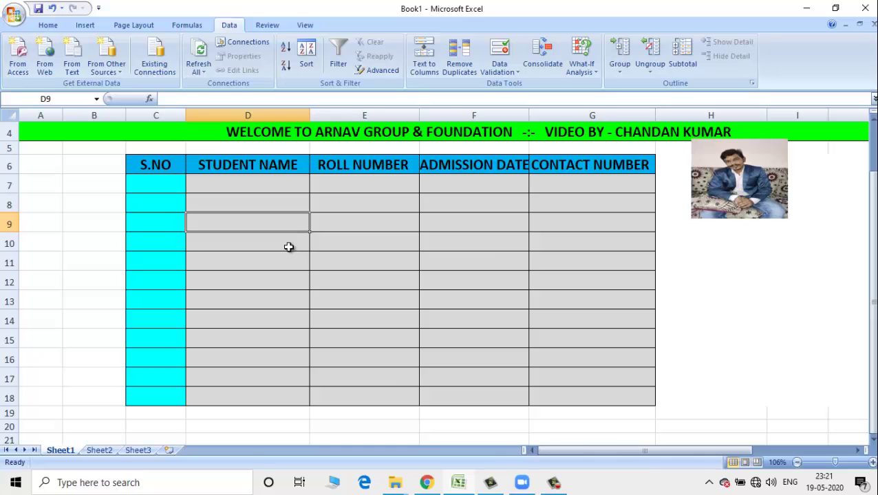
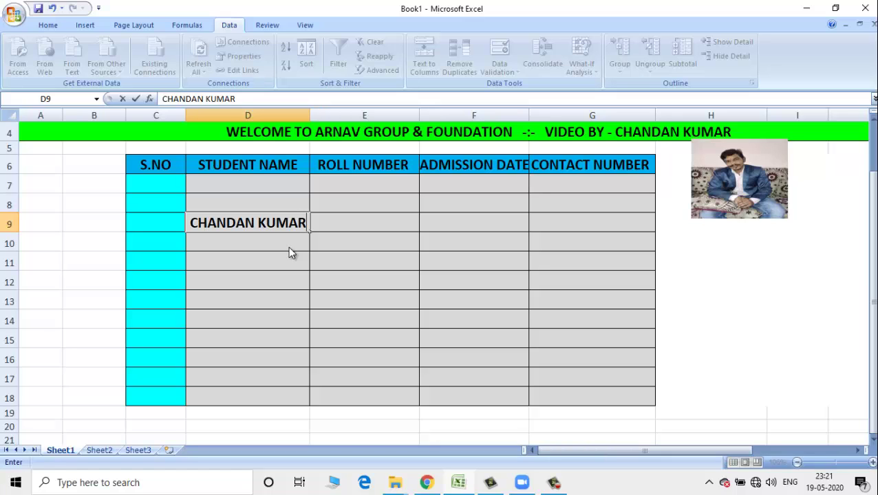
pyautogui.press('Tab')
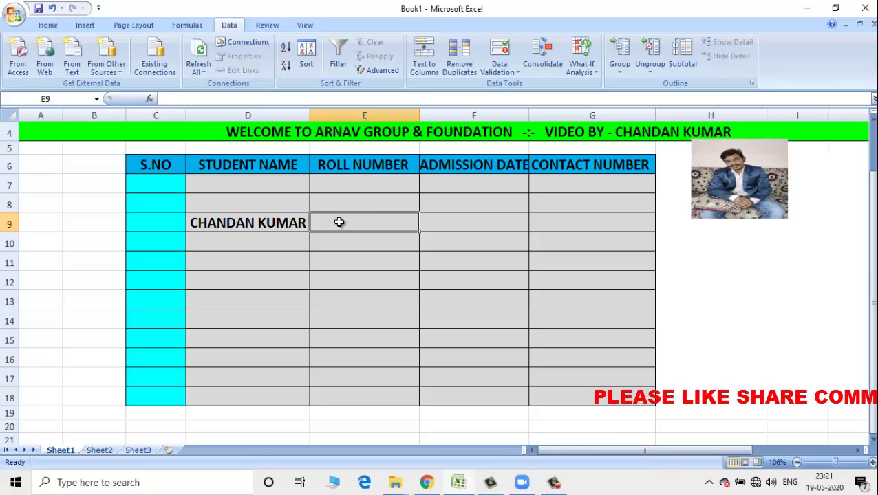
# - Select the Roll Number cells E7:E18 and start a Custom validation rule with the old formula deleted
pyautogui.click(348, 199)
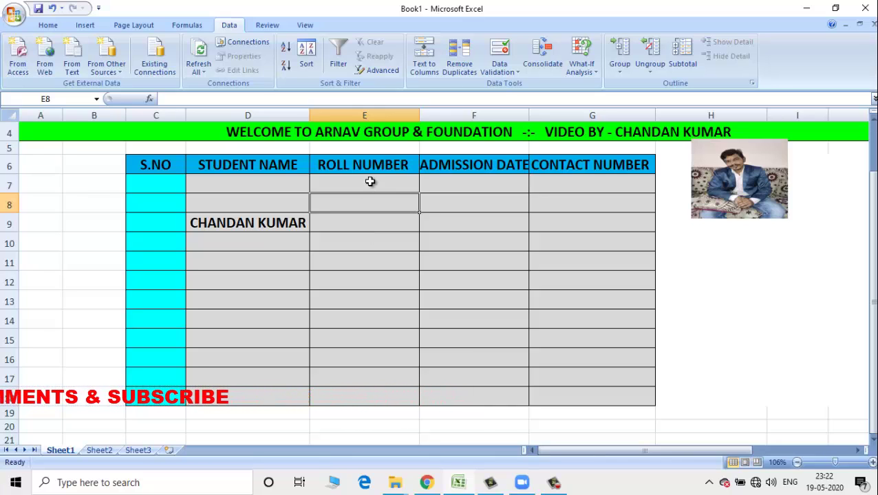
pyautogui.moveTo(369, 181); pyautogui.dragTo(372, 401)
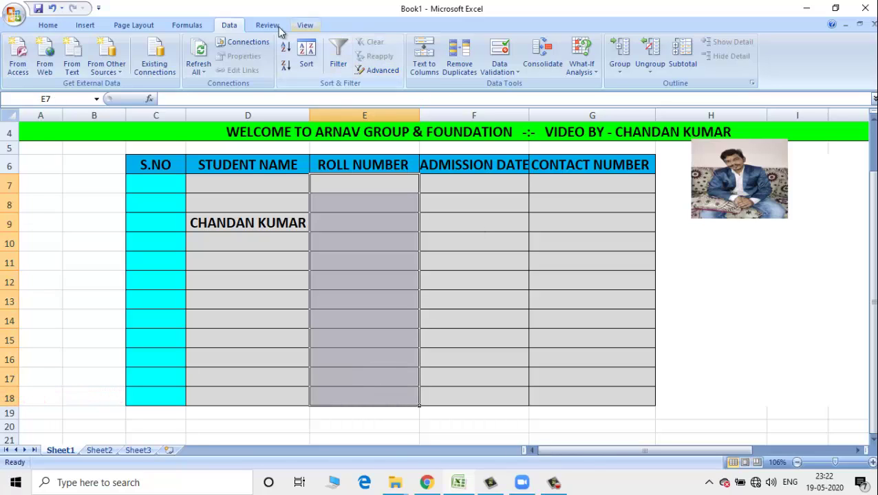
pyautogui.click(517, 71)
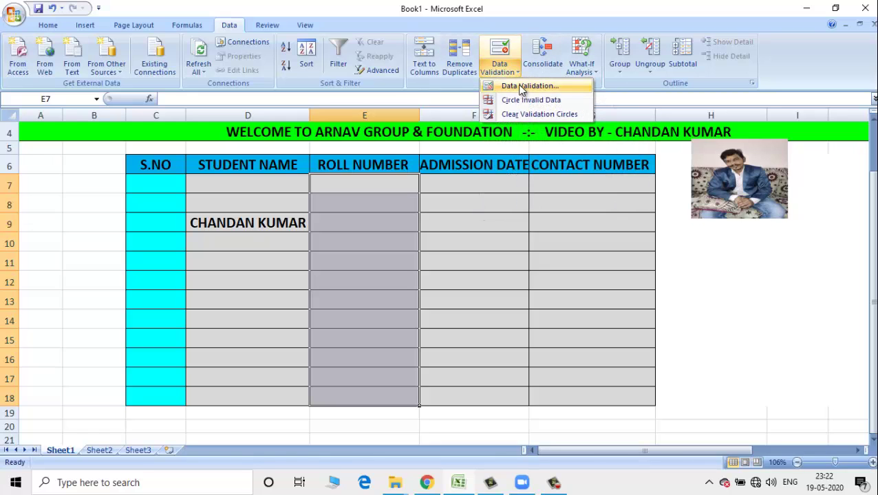
pyautogui.click(521, 87)
pyautogui.click(586, 145)
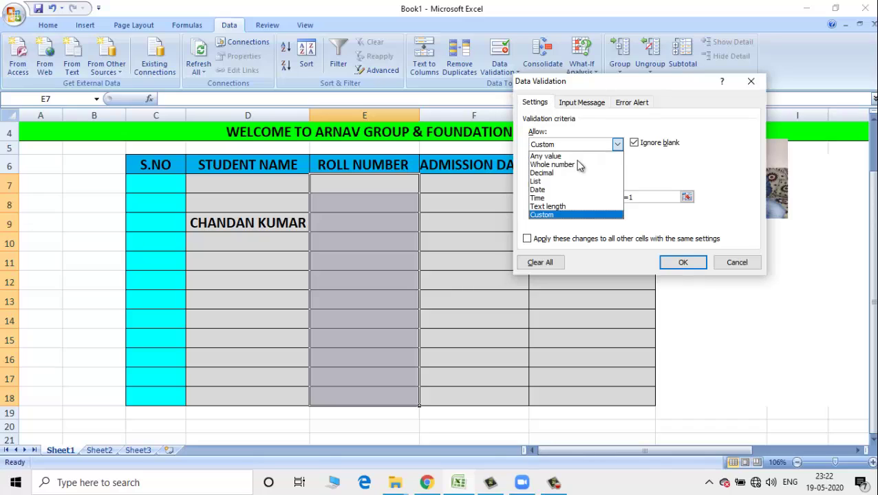
pyautogui.click(550, 216)
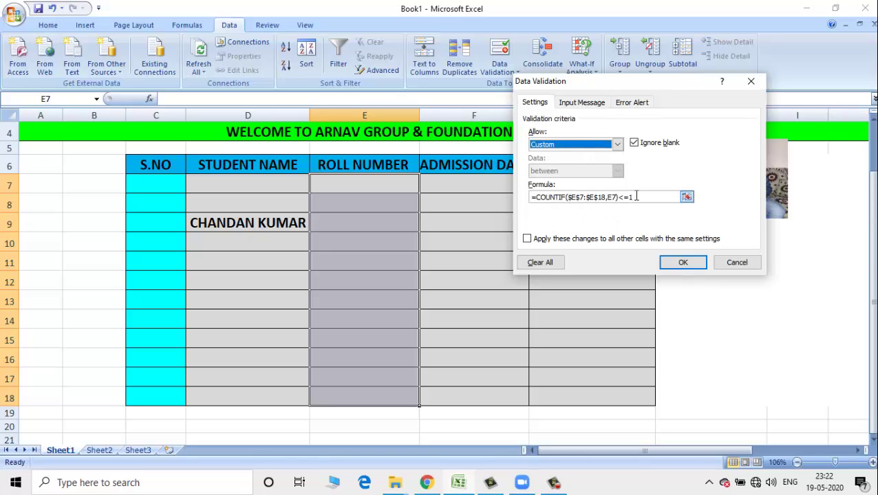
pyautogui.moveTo(636, 197); pyautogui.dragTo(533, 197)
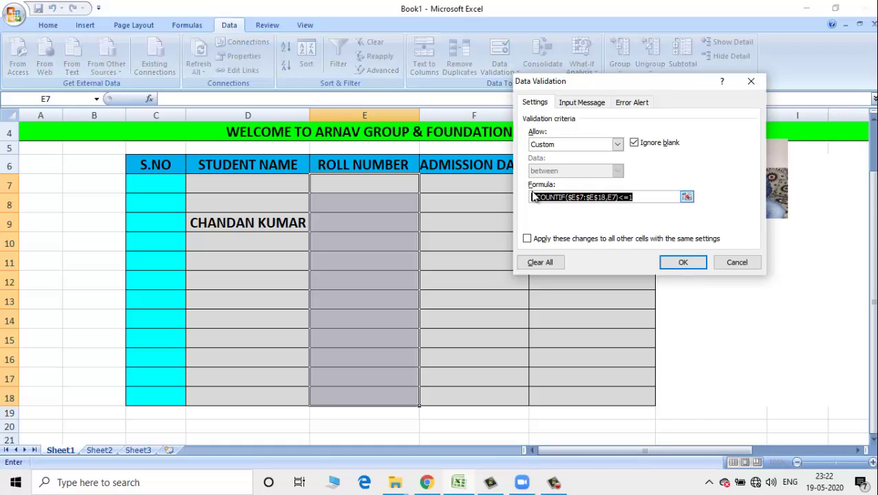
pyautogui.press('BackSpace')
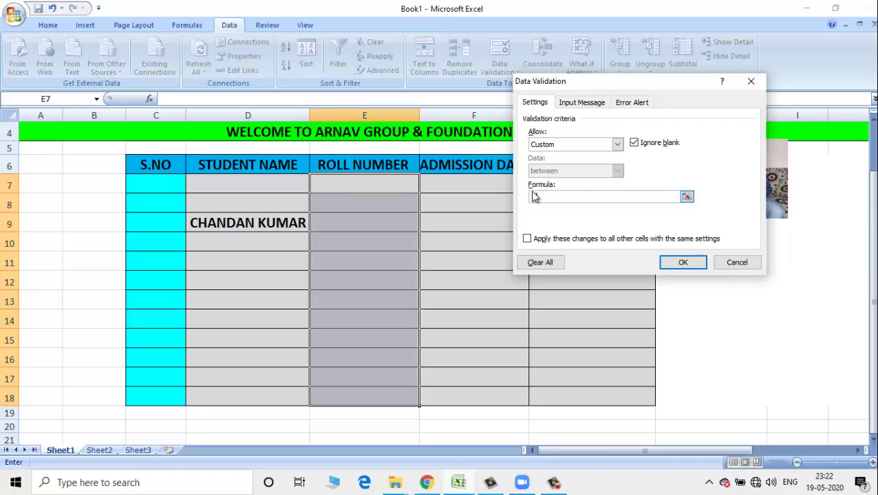
# - Enter =COUNTIF($E$7:$E$18,E7)<=1 as the roll number rule and confirm it
pyautogui.write('=COUNTIF($E')
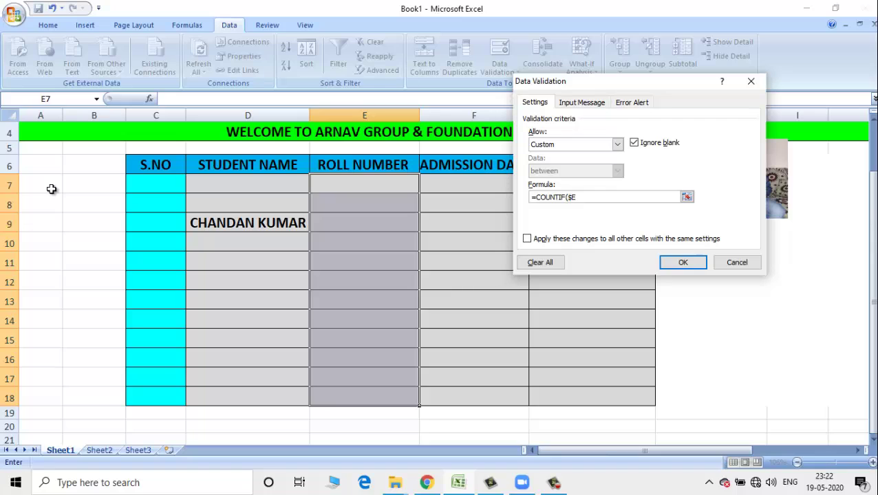
pyautogui.write('$')
pyautogui.write('7:$E$')
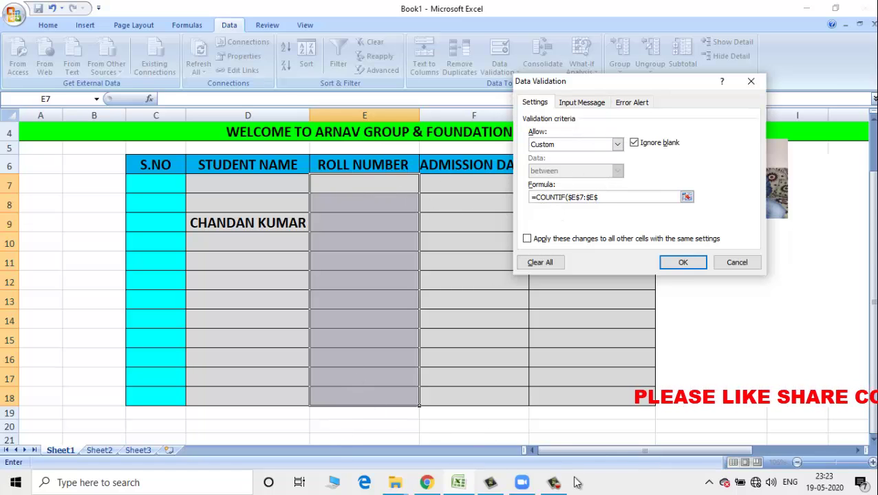
pyautogui.write('18')
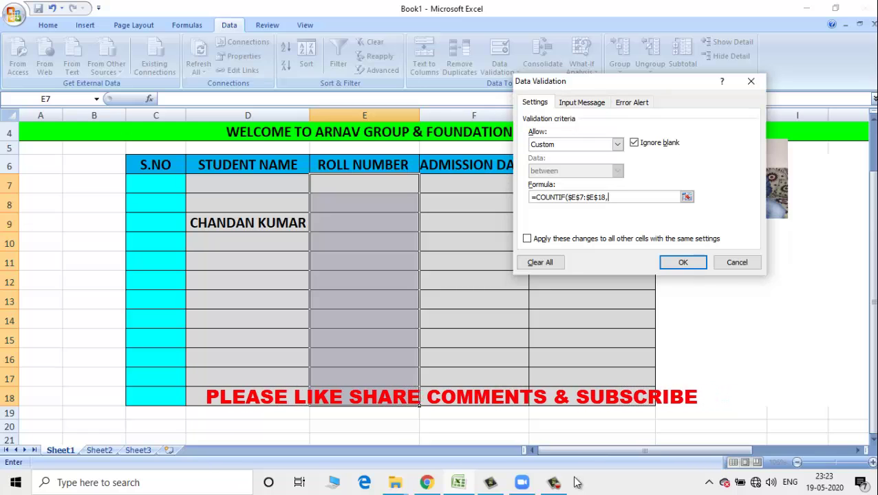
pyautogui.write(',')
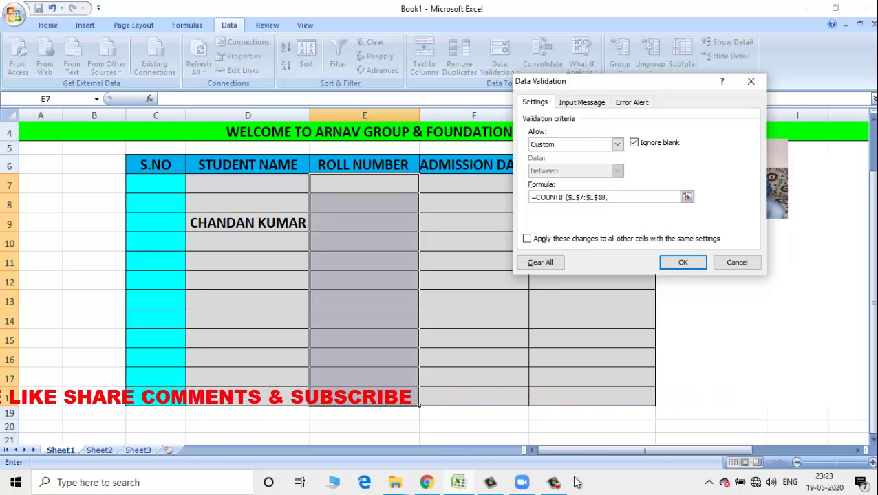
pyautogui.write('E')
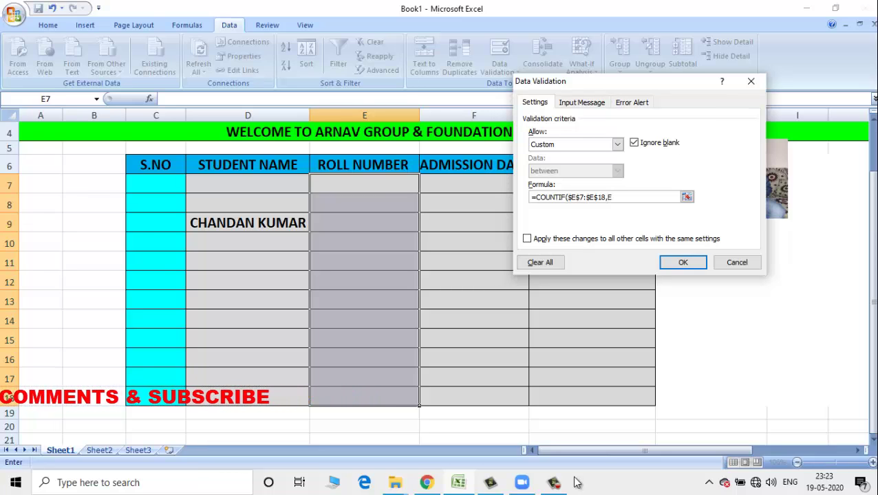
pyautogui.write('7')
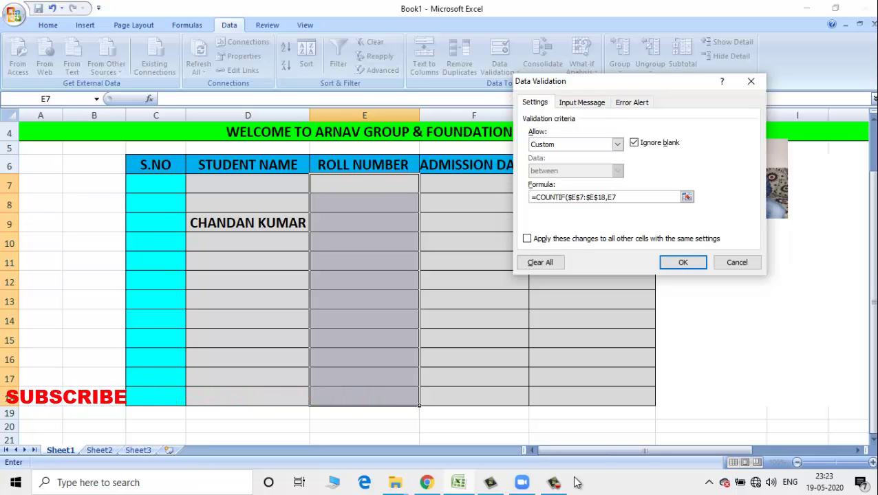
pyautogui.write(')')
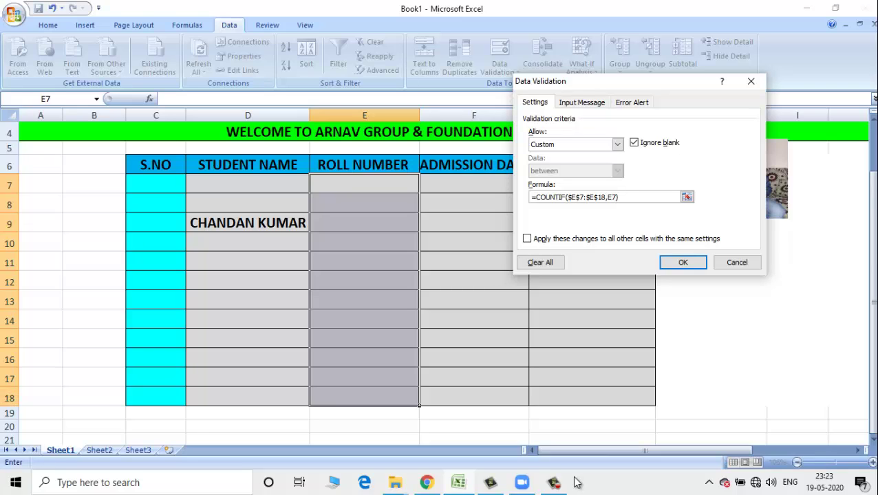
pyautogui.write('<=1')
pyautogui.click(681, 267)
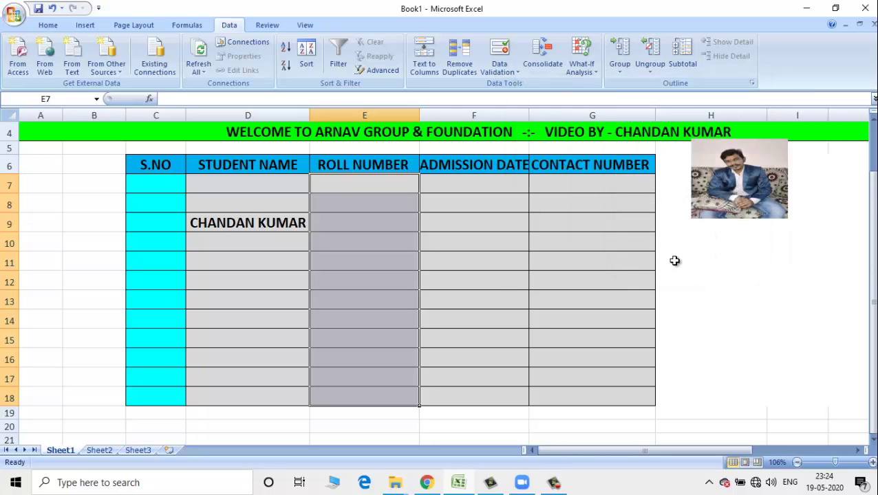
# - Enter roll number 45678 in E9
pyautogui.click(385, 207)
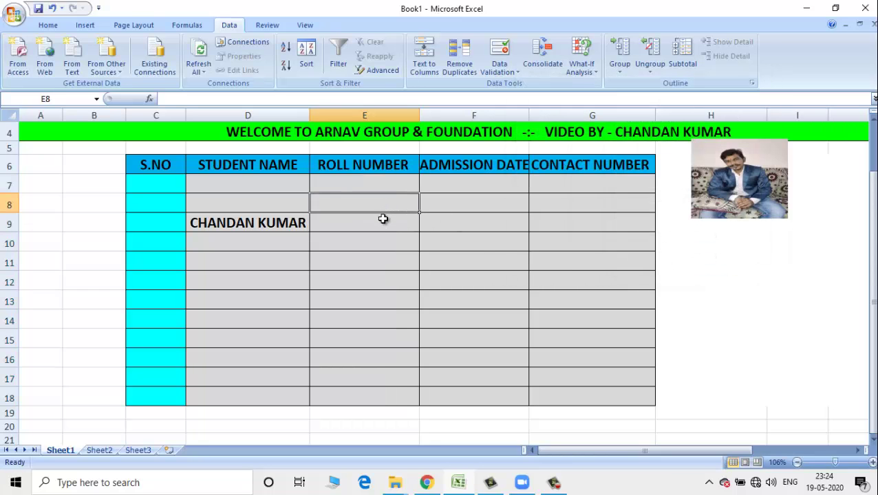
pyautogui.click(388, 228)
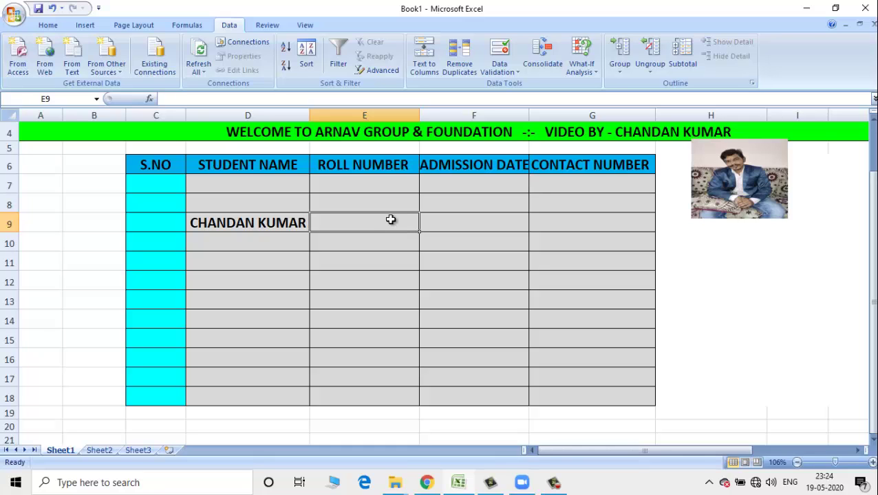
pyautogui.write('45678')
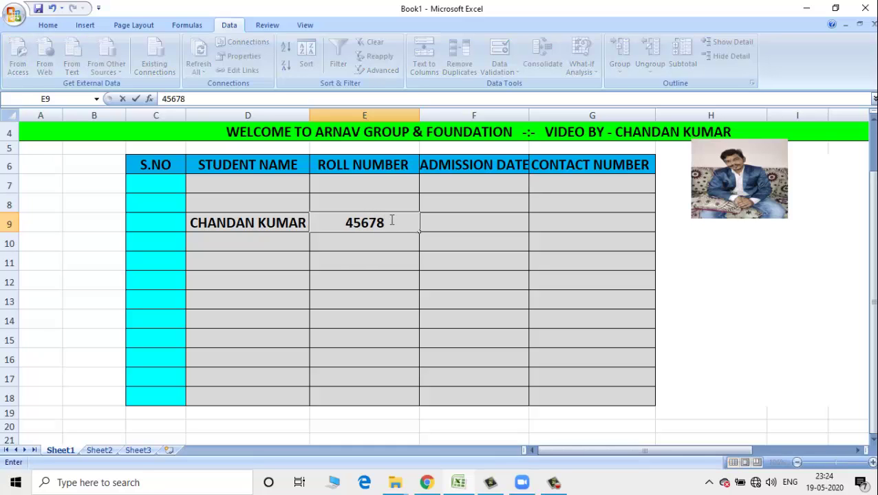
pyautogui.press('Return')
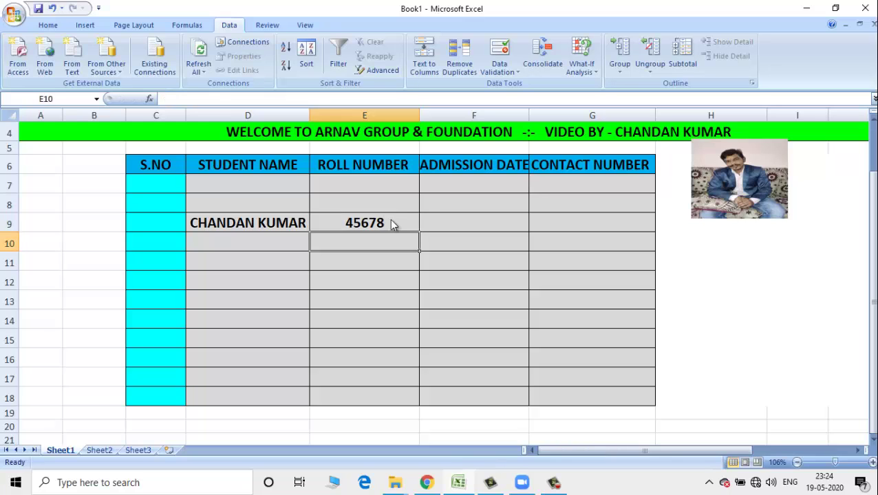
# - Try the duplicate 45678 in E10 twice, dismiss the errors, then enter 3245 instead
pyautogui.write('45678')
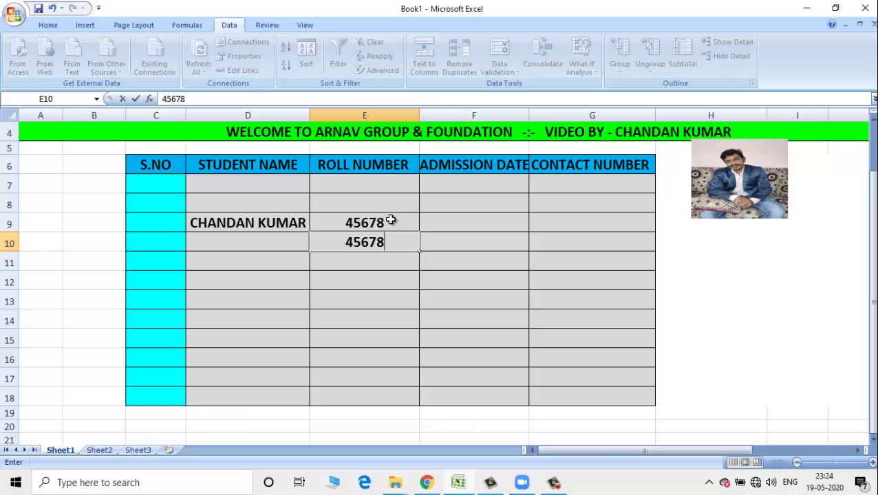
pyautogui.press('Return')
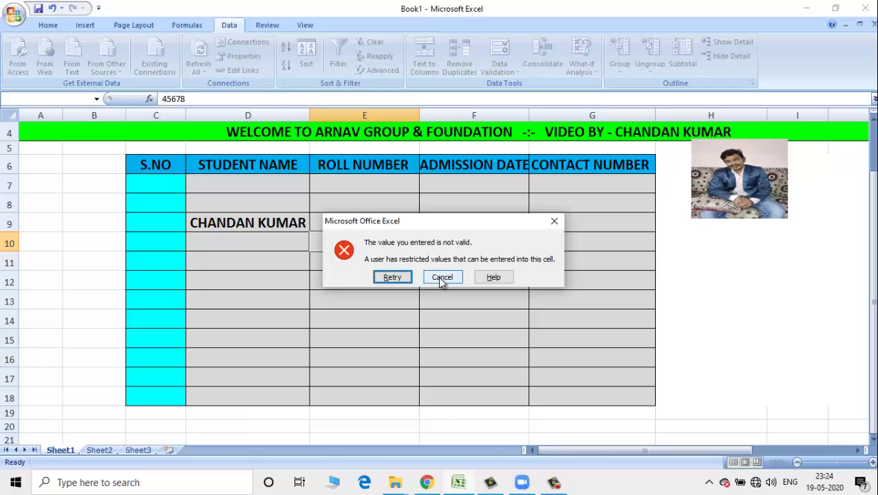
pyautogui.click(442, 280)
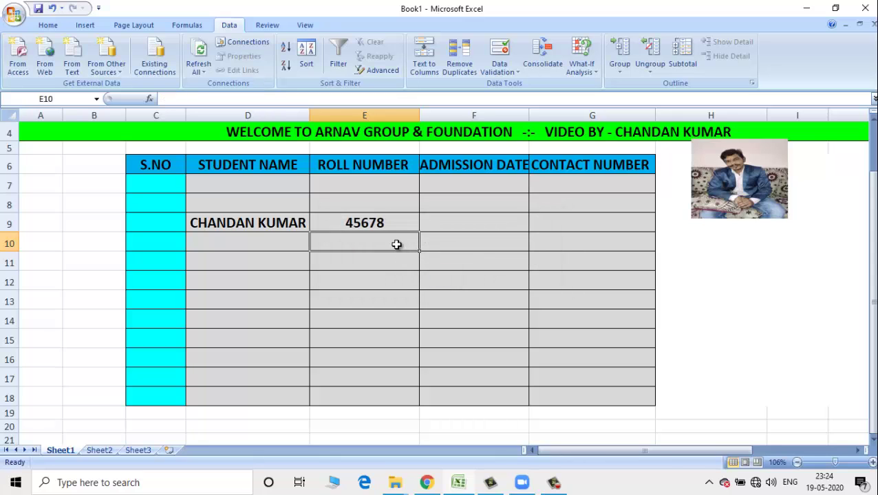
pyautogui.write('45678')
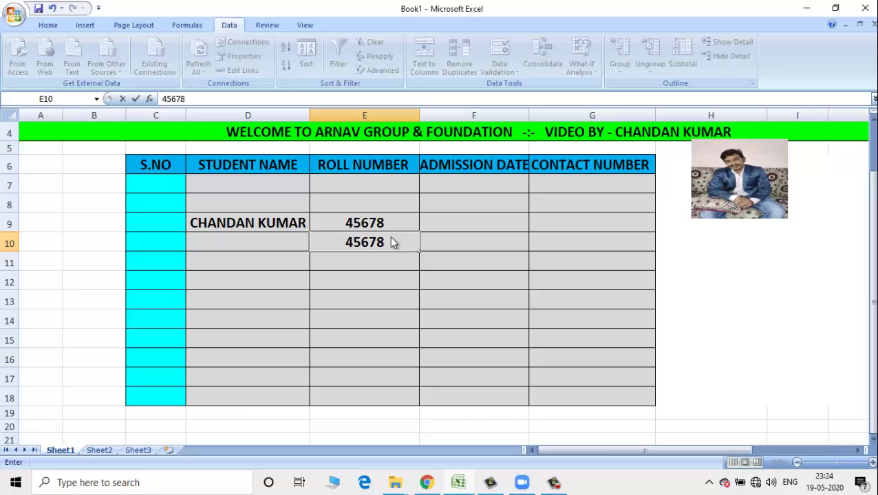
pyautogui.press('Return')
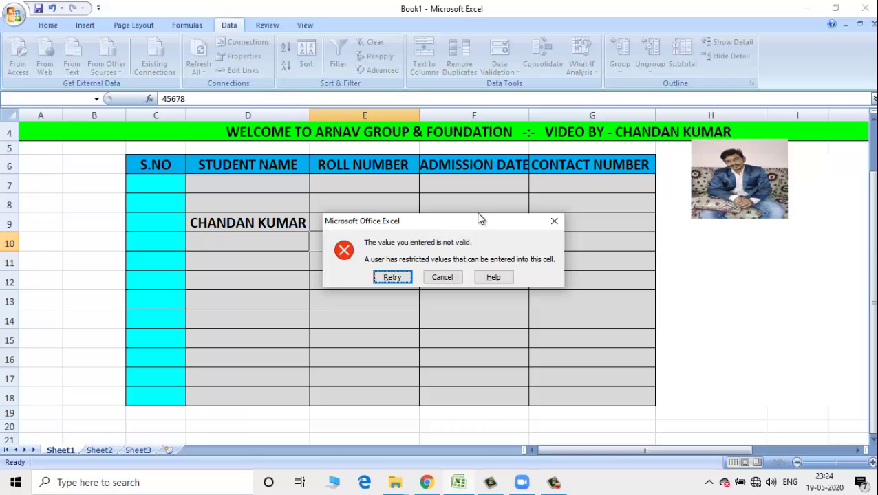
pyautogui.click(551, 222)
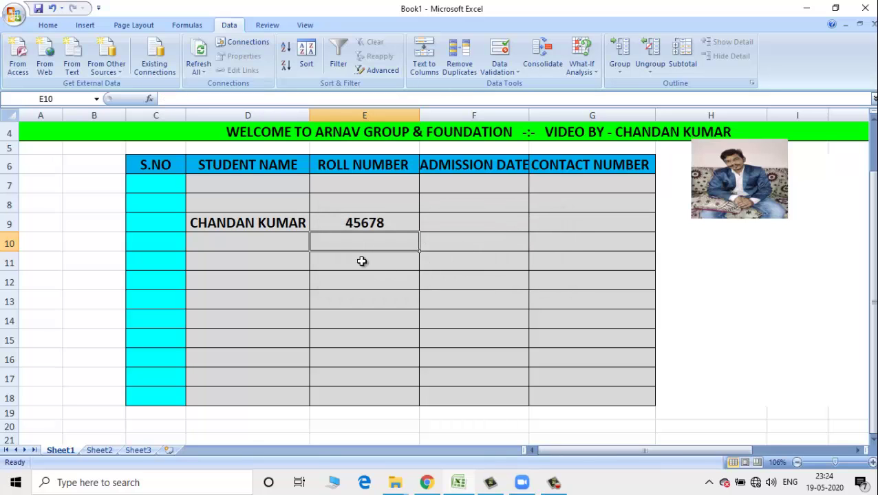
pyautogui.write('3245')
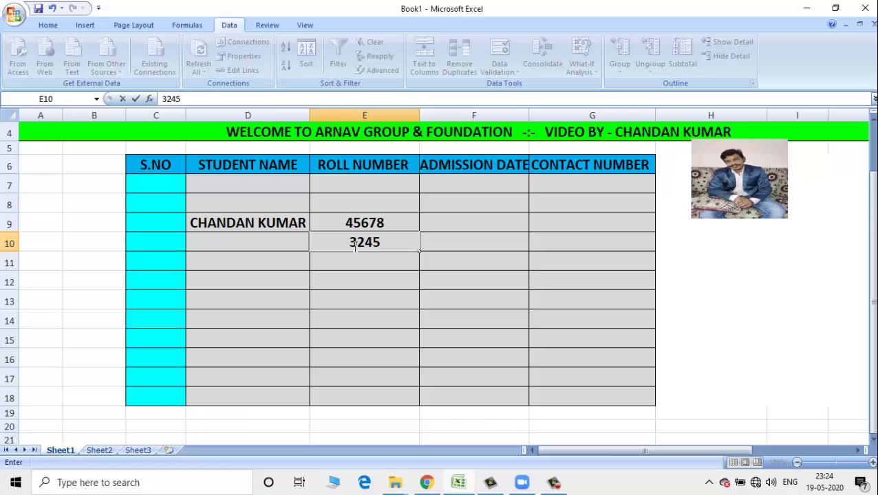
pyautogui.press('Return')
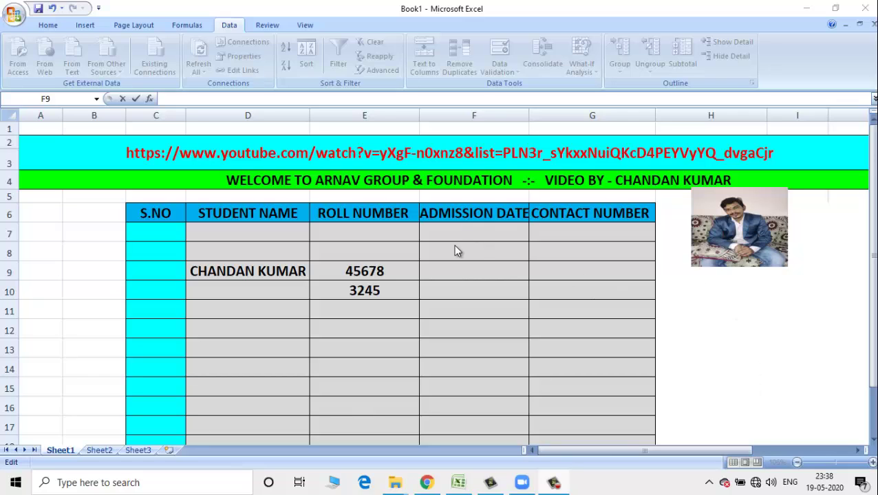
# - Select the Admission Date cells F7:F18 and open the Data Validation dropdown
pyautogui.click(445, 278)
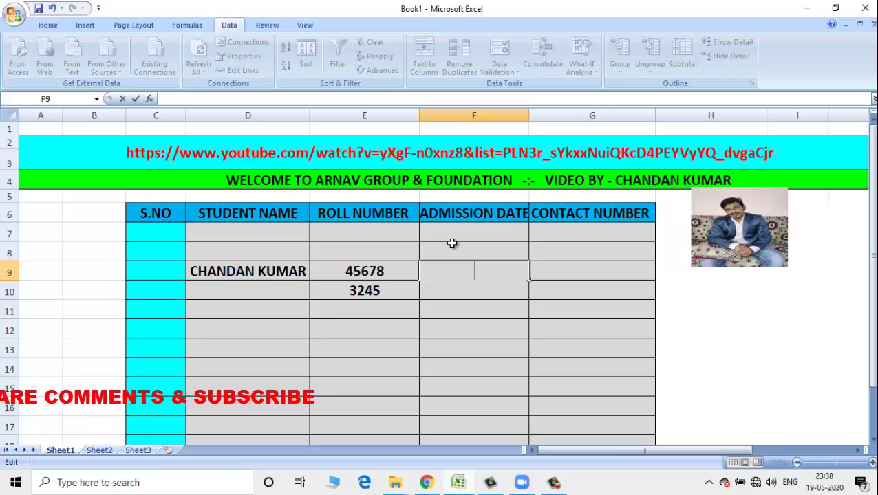
pyautogui.moveTo(451, 226); pyautogui.dragTo(474, 385)
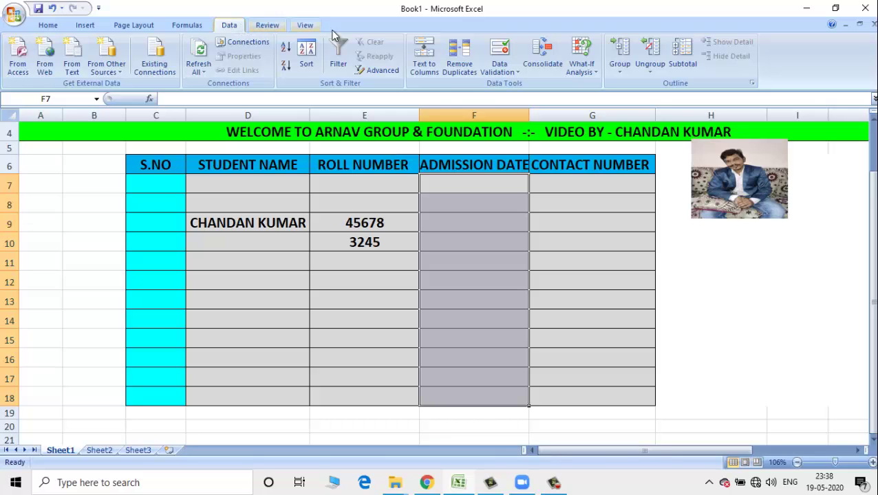
pyautogui.click(518, 73)
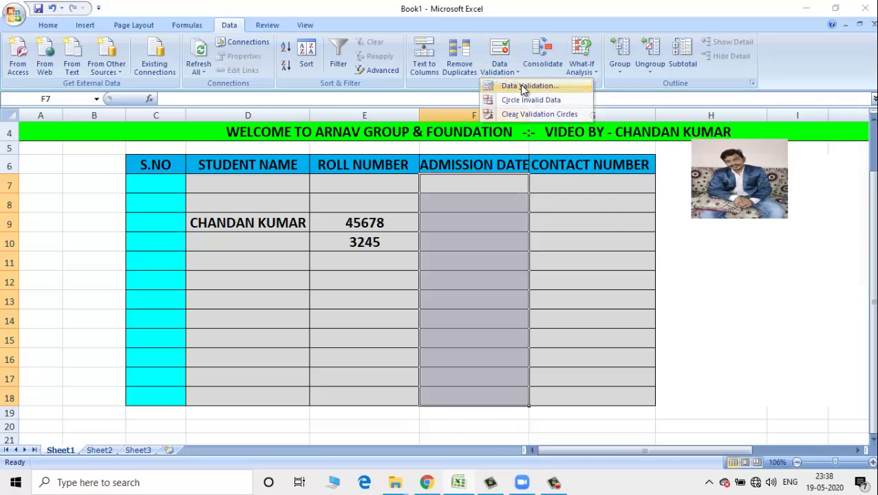
# - Set a Custom rule =AND(WEEKDAY(F7)<>1,WEEKDAY(F7)<>7) for the admission dates
pyautogui.click(526, 86)
pyautogui.click(695, 172)
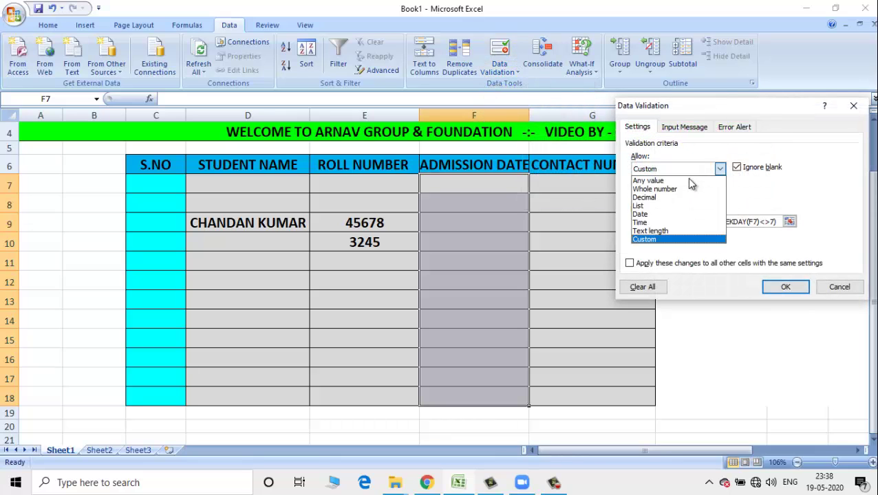
pyautogui.click(675, 235)
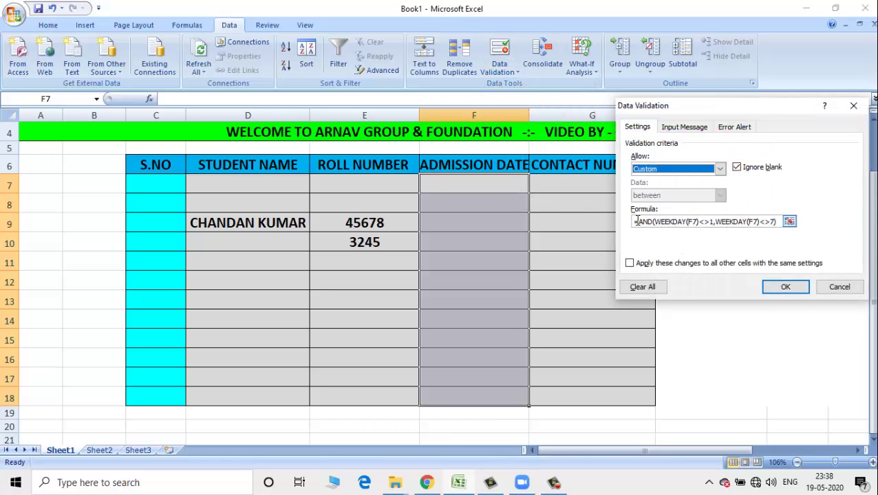
pyautogui.moveTo(635, 221); pyautogui.dragTo(790, 232)
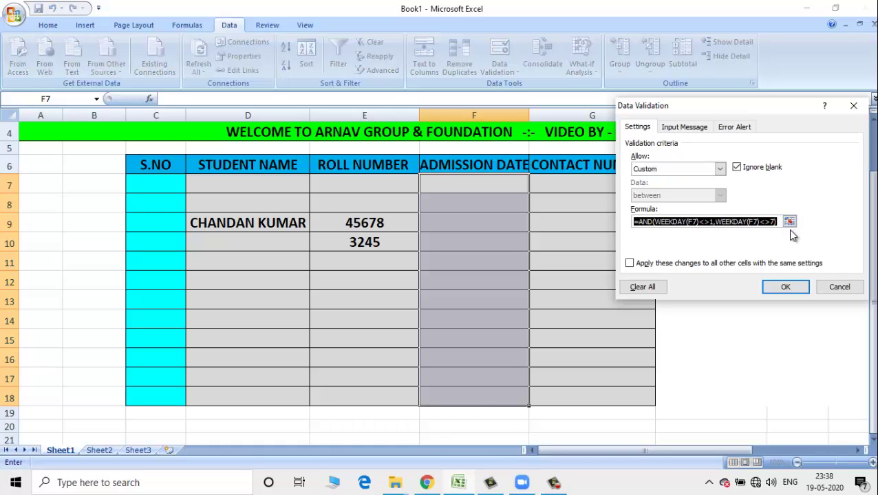
pyautogui.press('Delete')
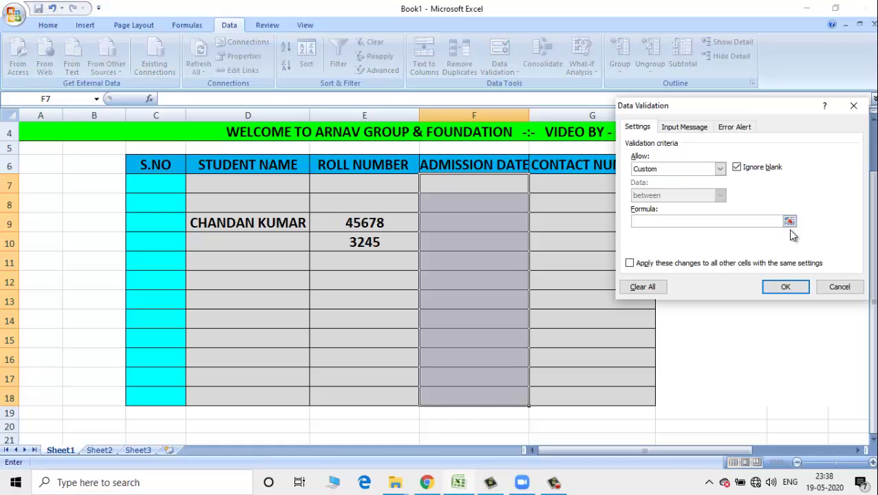
pyautogui.write('=AND(WEEKDAY(')
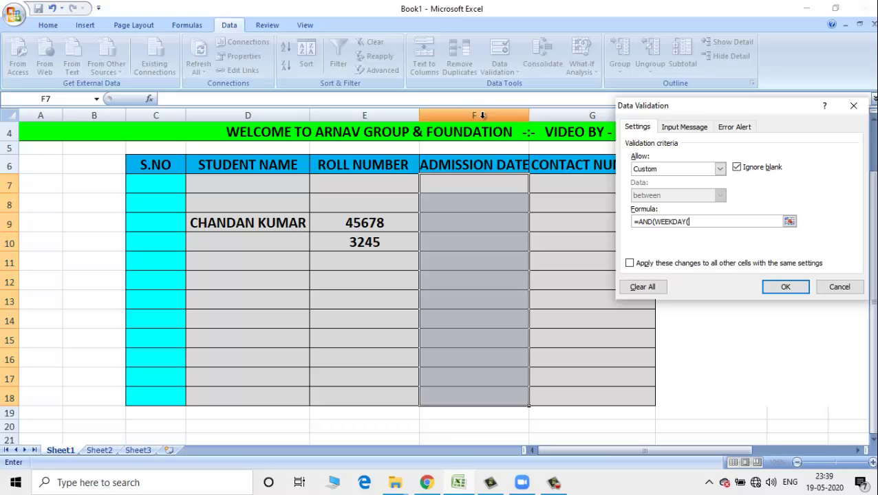
pyautogui.write('F7)<>1')
pyautogui.write(',WEEKDAY(')
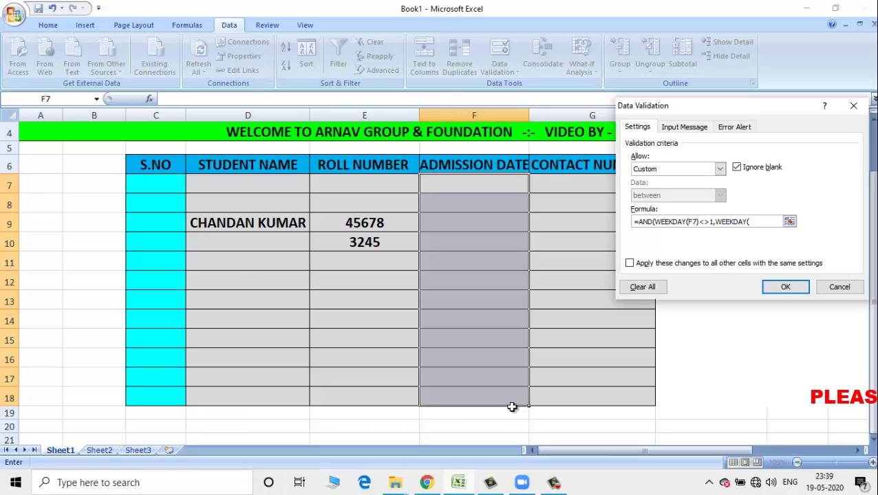
pyautogui.write('F7')
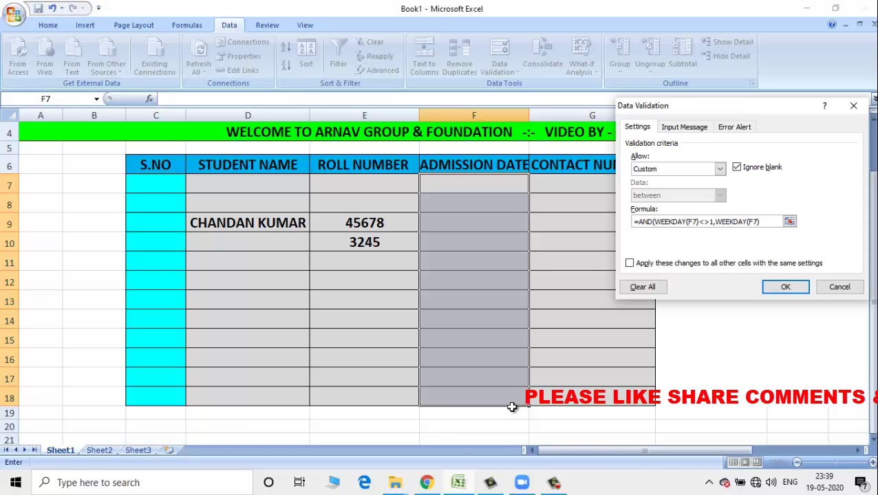
pyautogui.write(')<>')
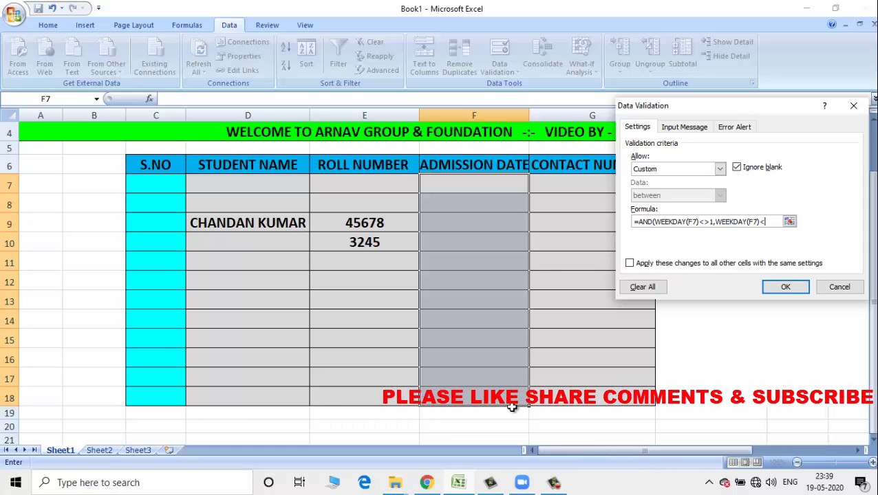
pyautogui.write('7')
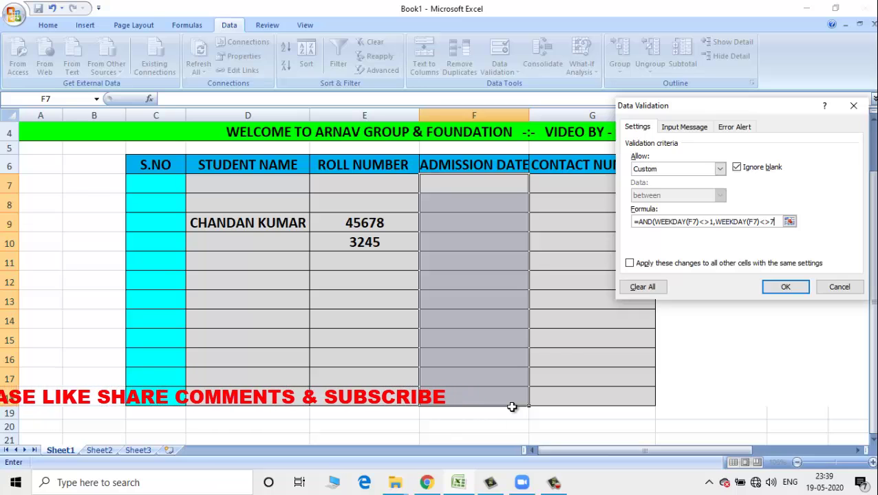
pyautogui.write(')')
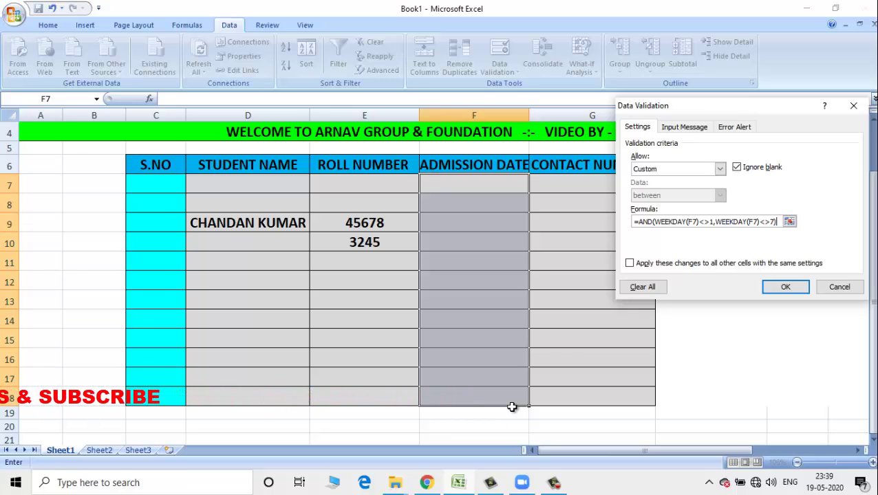
pyautogui.press('Return')
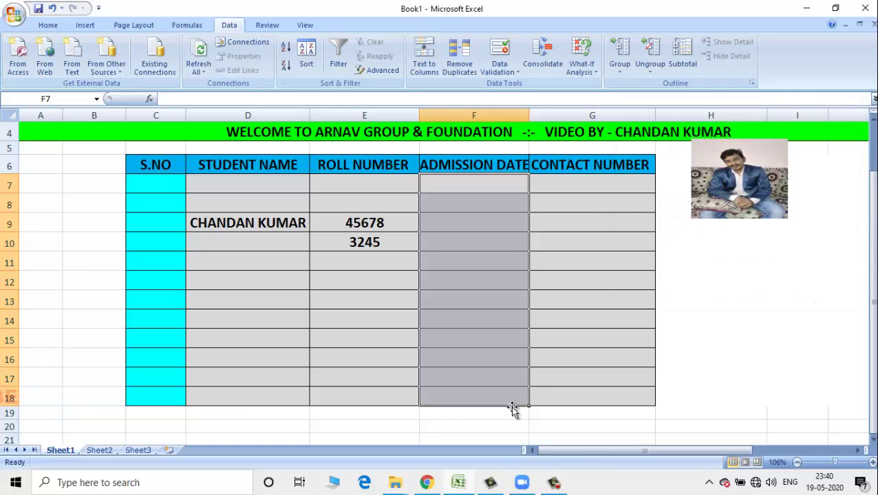
# - Test weekend dates 16-05-2020 and 17-05-2020 in F9, cancelling each rejection
pyautogui.click(455, 228)
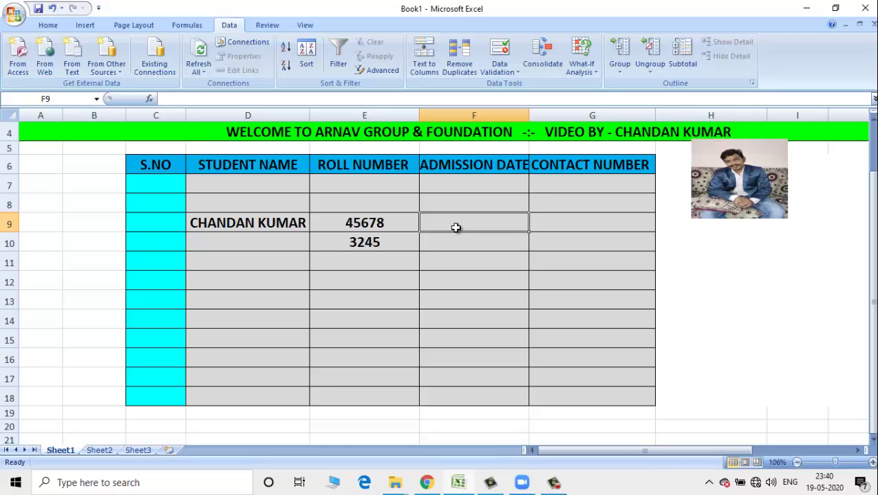
pyautogui.write('1')
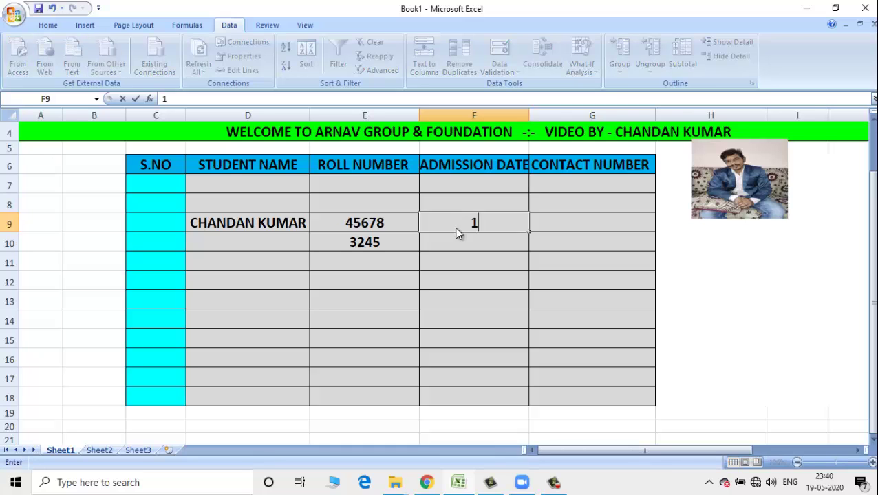
pyautogui.write('6-05-2020')
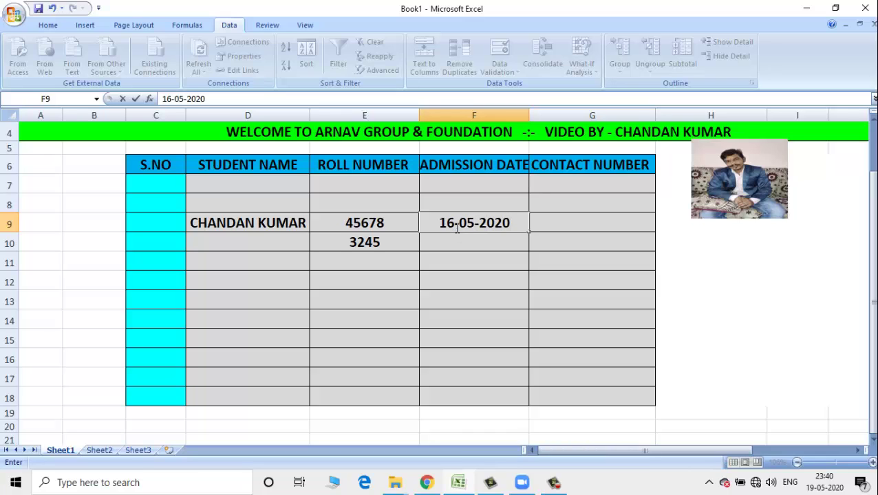
pyautogui.press('Return')
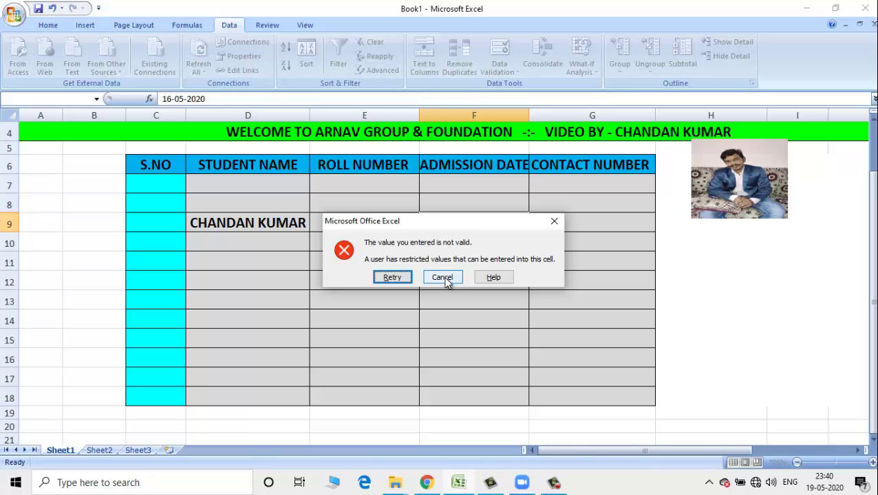
pyautogui.click(444, 279)
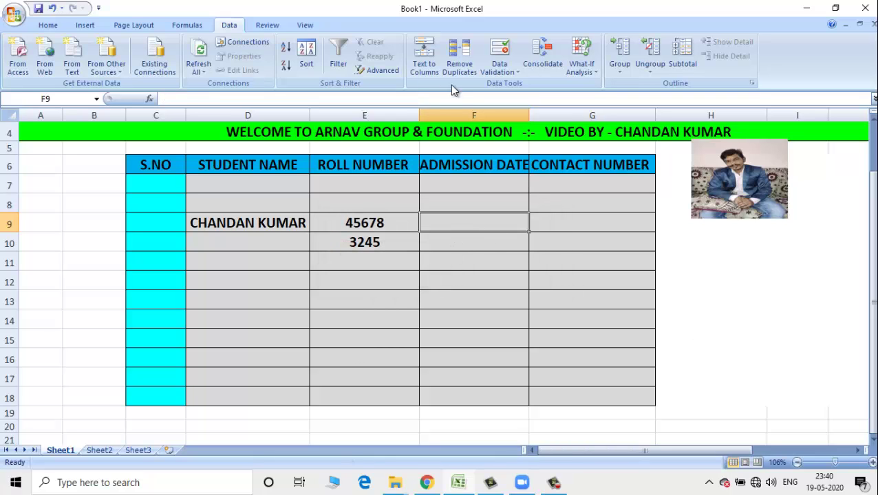
pyautogui.write('17')
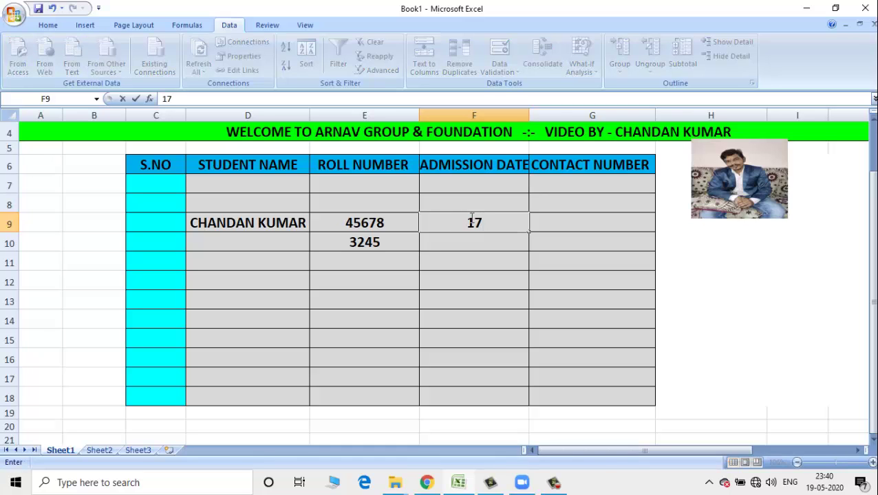
pyautogui.write('-05-2020')
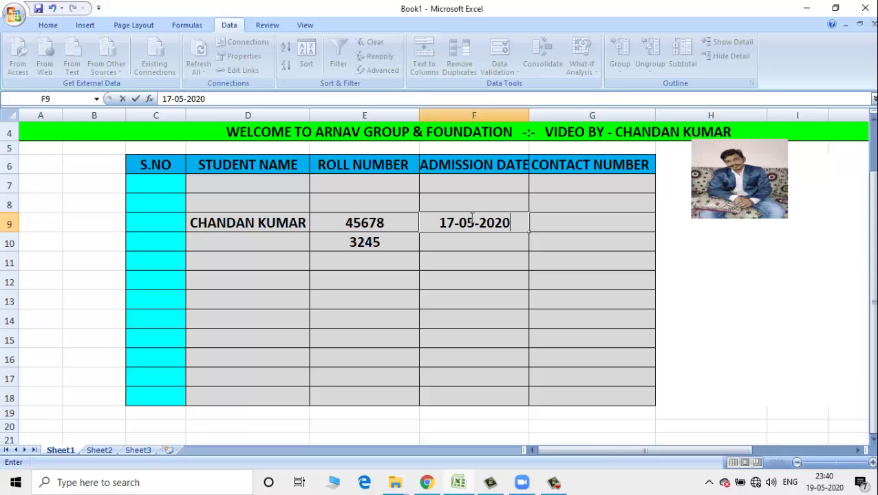
pyautogui.press('Return')
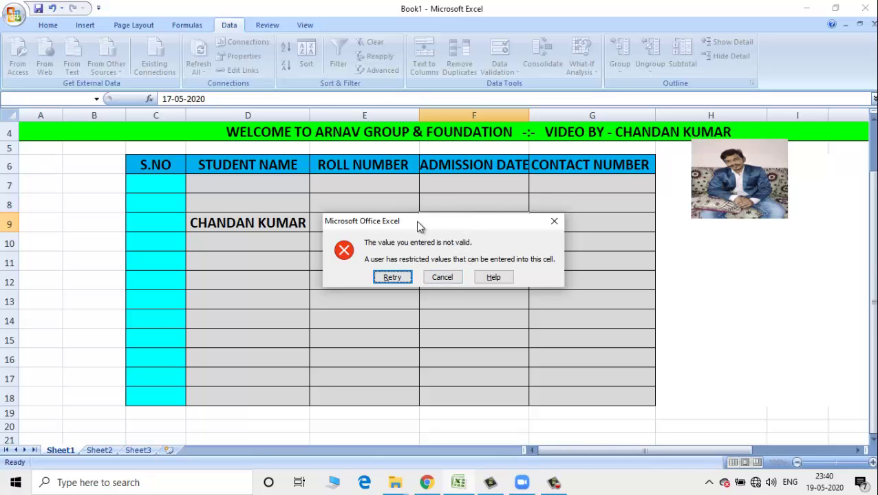
pyautogui.click(443, 278)
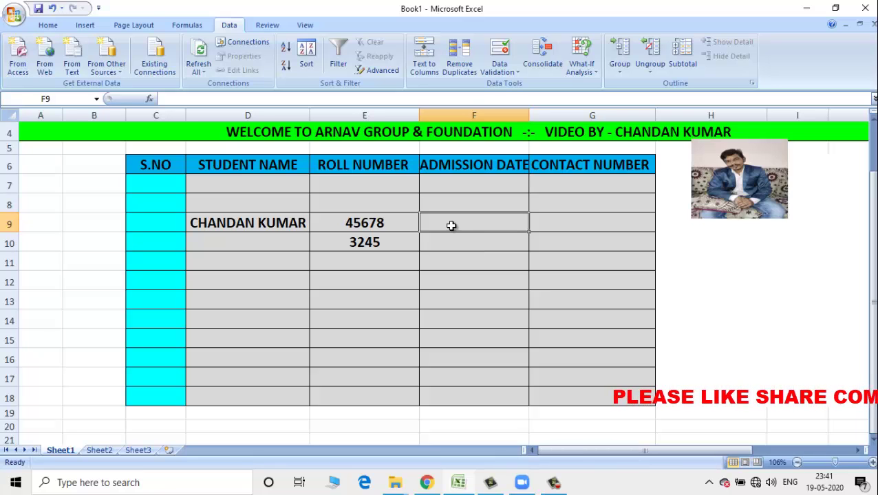
# - Enter the weekday date 19-05-2020 in F9
pyautogui.write('19')
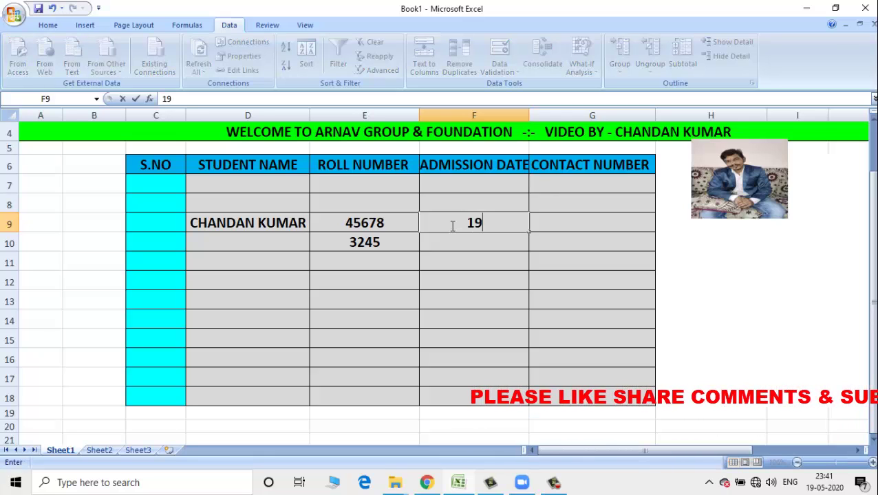
pyautogui.write('-0')
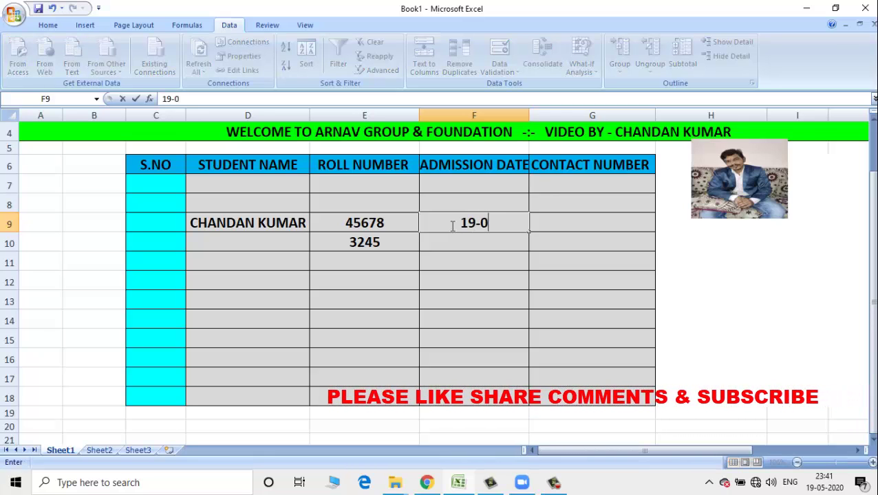
pyautogui.write('5-202')
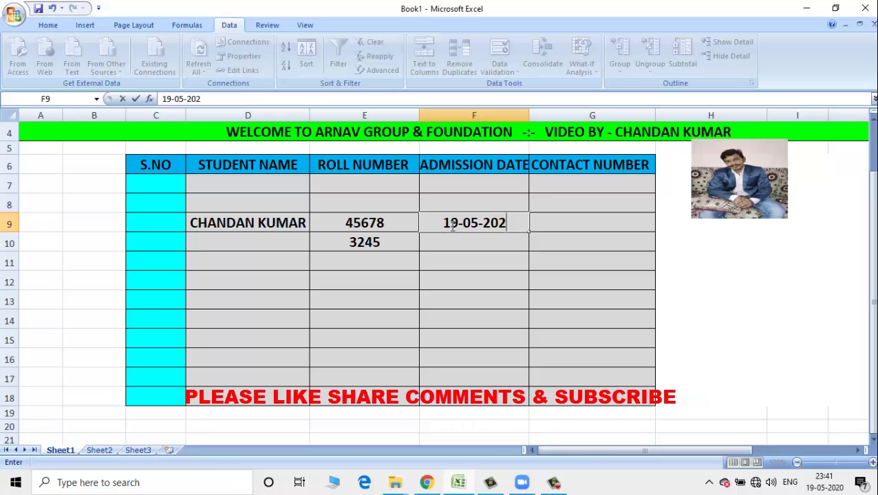
pyautogui.write('0')
pyautogui.press('Return')
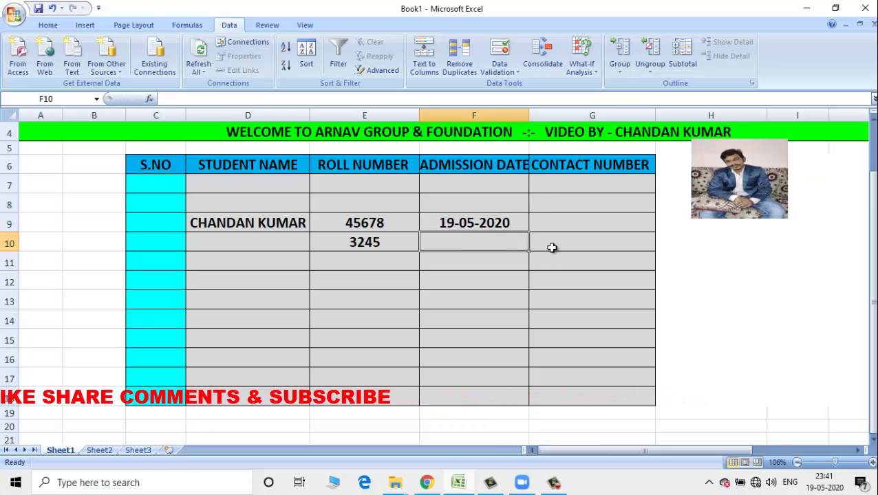
pyautogui.click(556, 222)
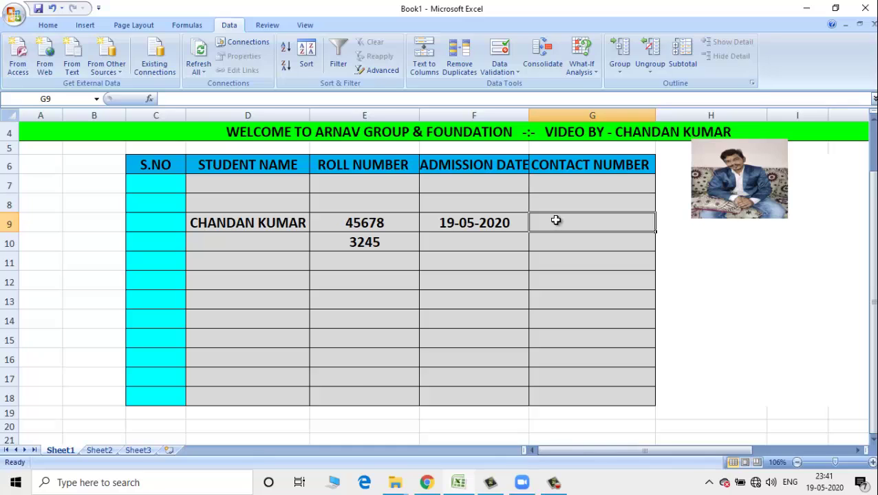
# - Give the Contact Number cells a Custom rule =ISNUMBER(F6:F18) and confirm it
pyautogui.moveTo(573, 186); pyautogui.dragTo(591, 379)
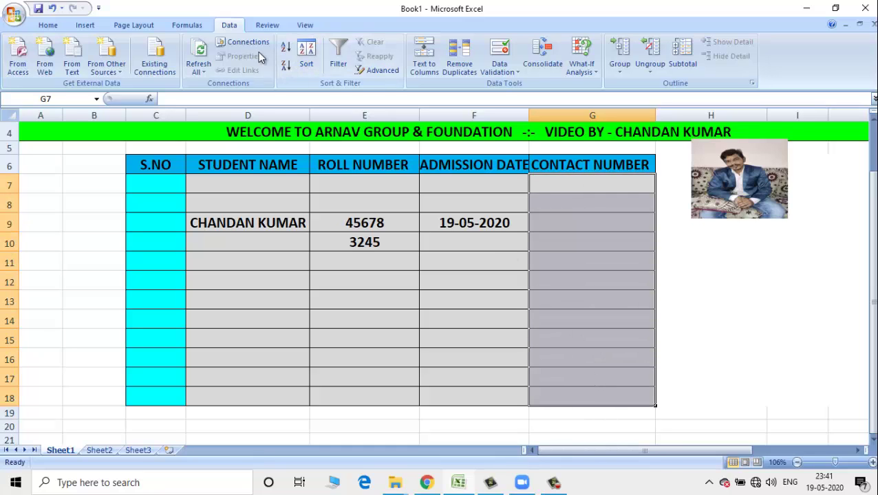
pyautogui.click(517, 73)
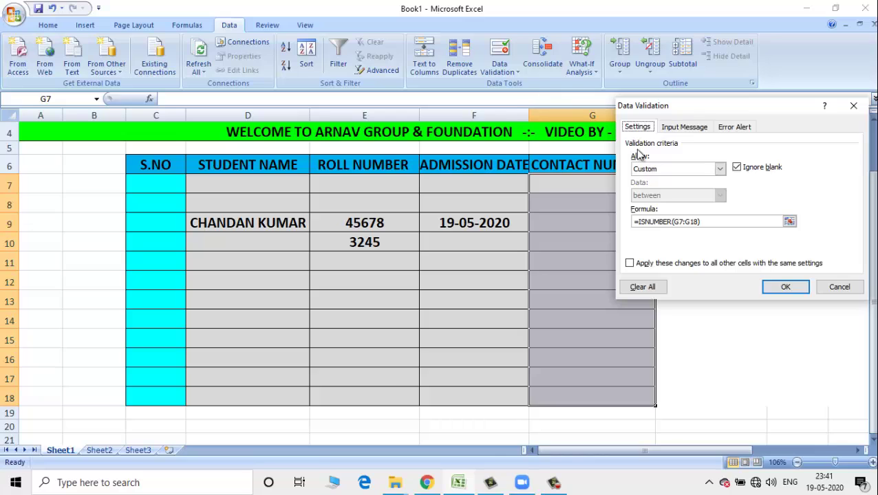
pyautogui.click(719, 169)
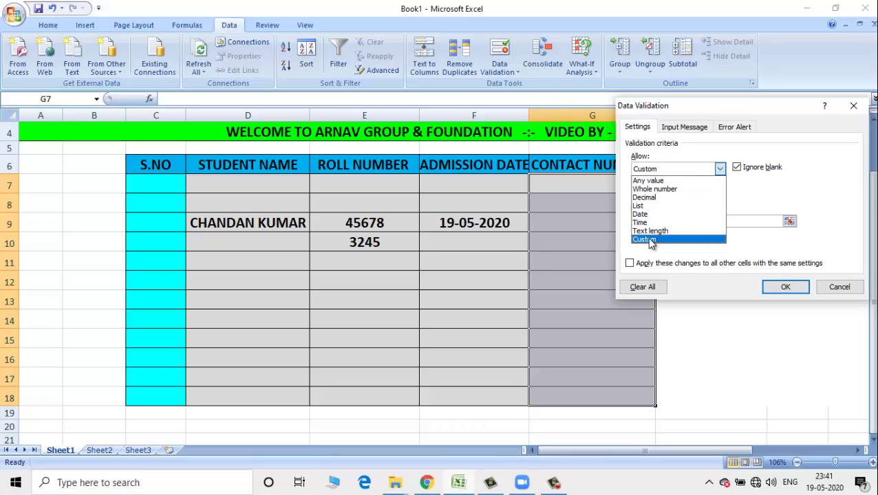
pyautogui.click(645, 239)
pyautogui.moveTo(703, 221); pyautogui.dragTo(632, 224)
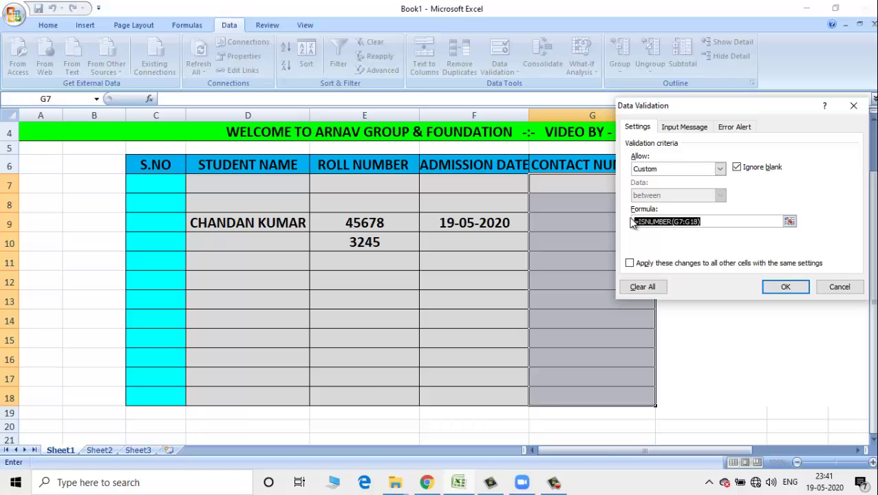
pyautogui.press('BackSpace')
pyautogui.write('=')
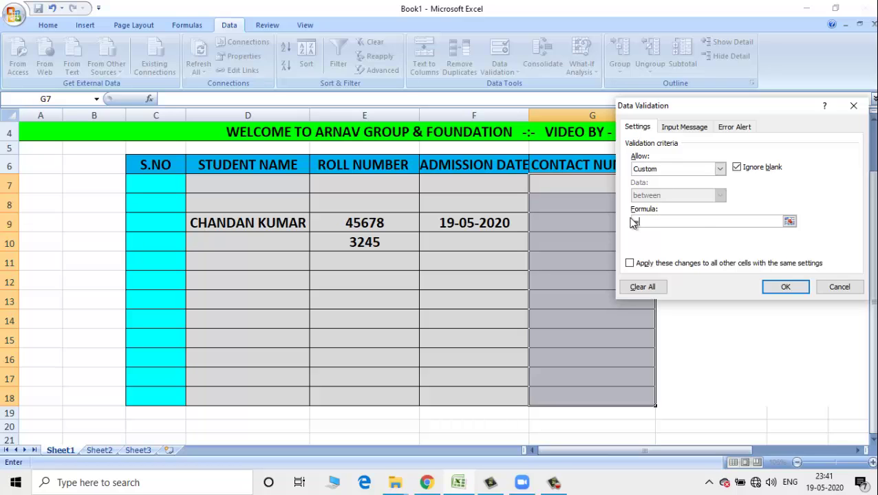
pyautogui.write('ISNUMBER(')
pyautogui.write('F6:')
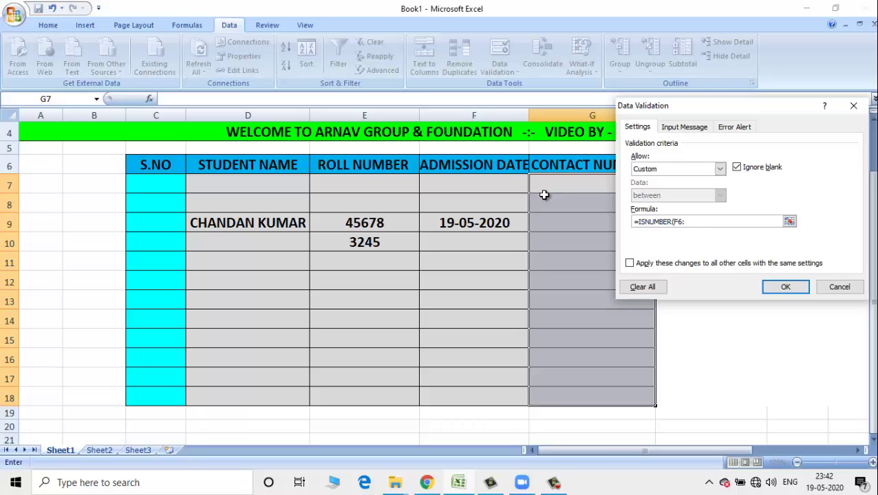
pyautogui.write('F18)')
pyautogui.click(784, 288)
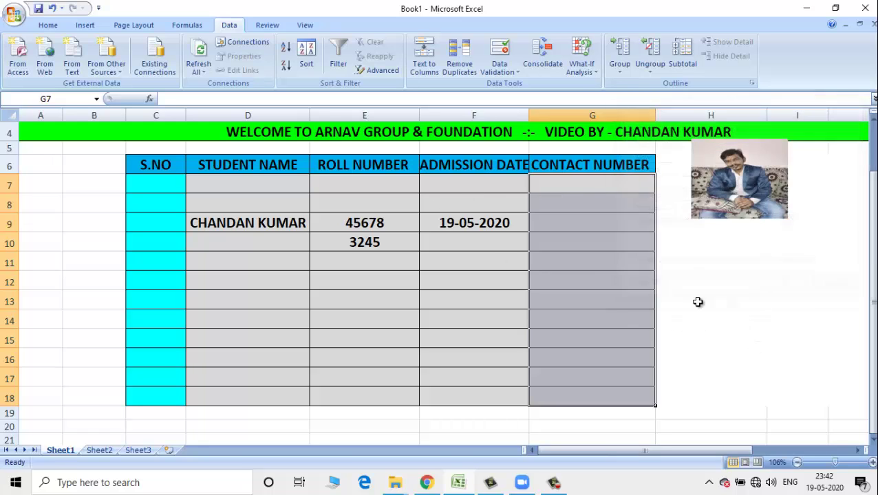
pyautogui.click(565, 223)
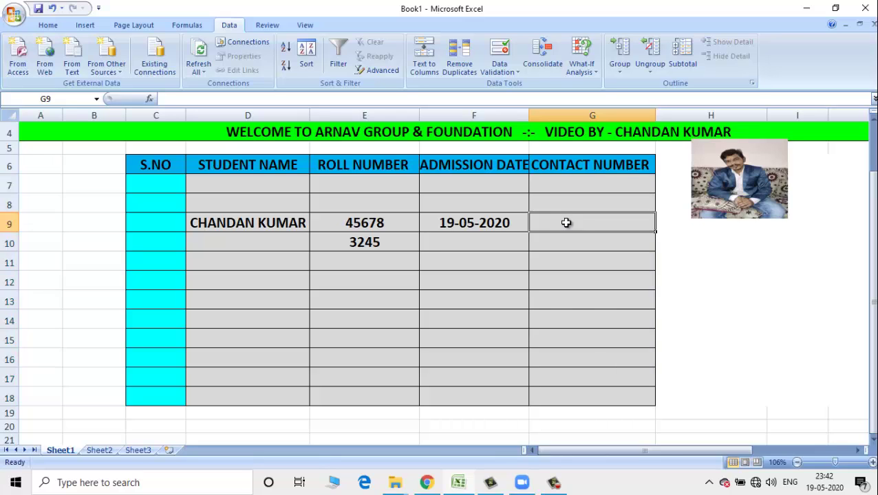
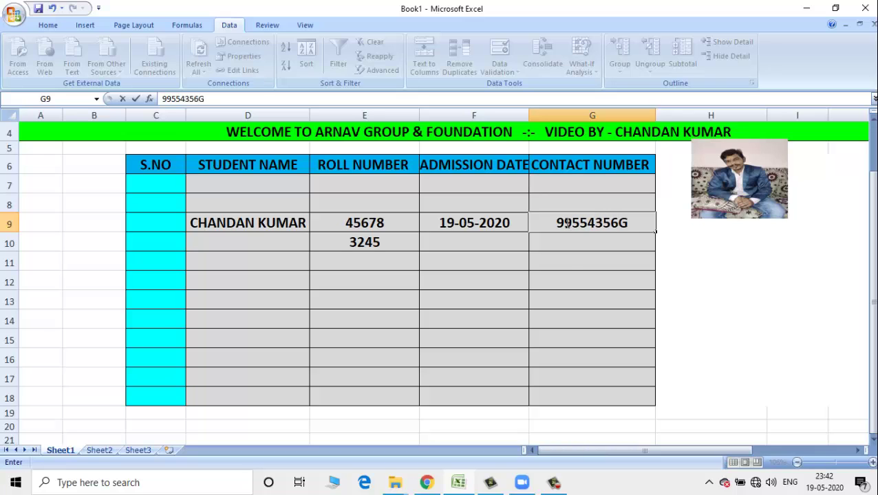
pyautogui.press('Return')
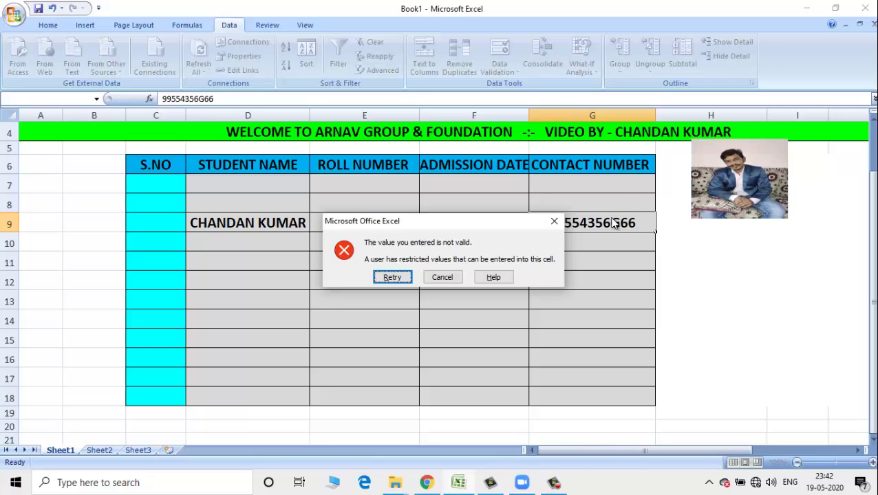
pyautogui.click(444, 278)
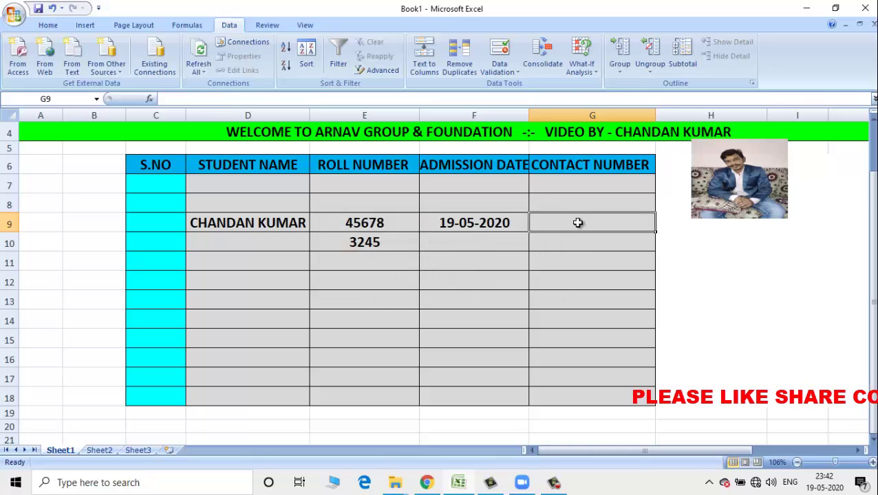
pyautogui.write('9867')
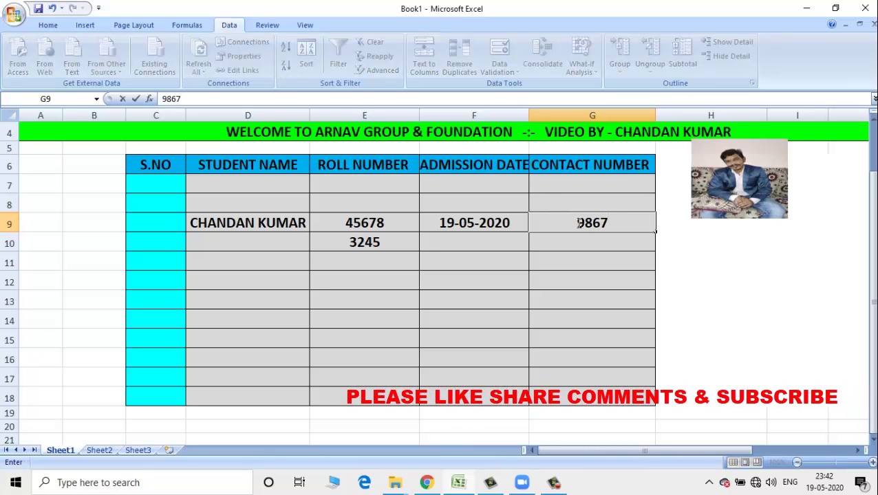
pyautogui.press('BackSpace')
pyautogui.press('BackSpace')
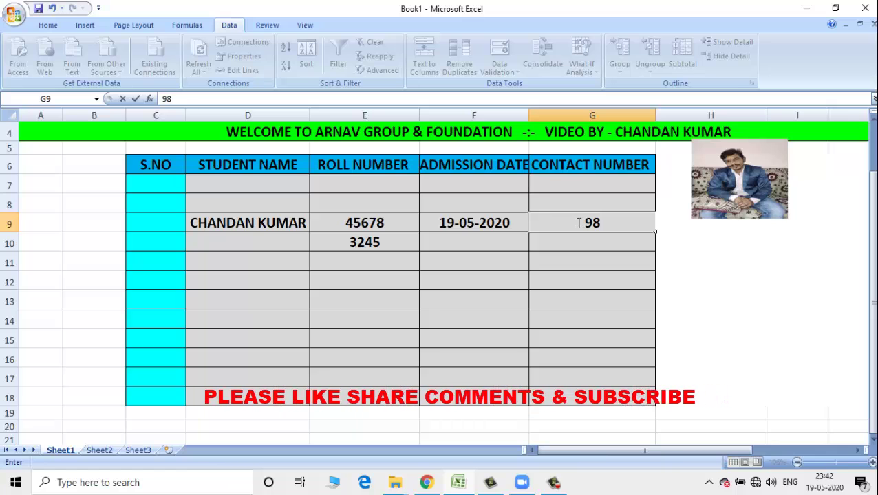
pyautogui.write('76')
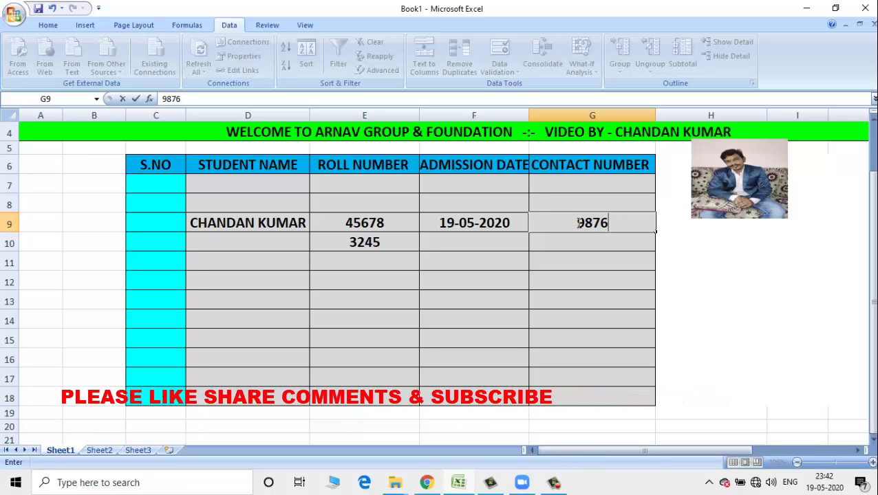
pyautogui.write('GFD')
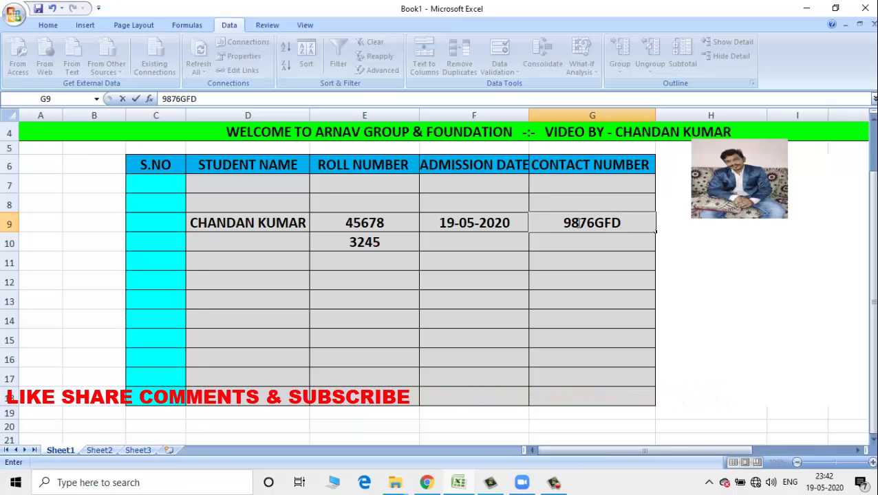
pyautogui.write('433')
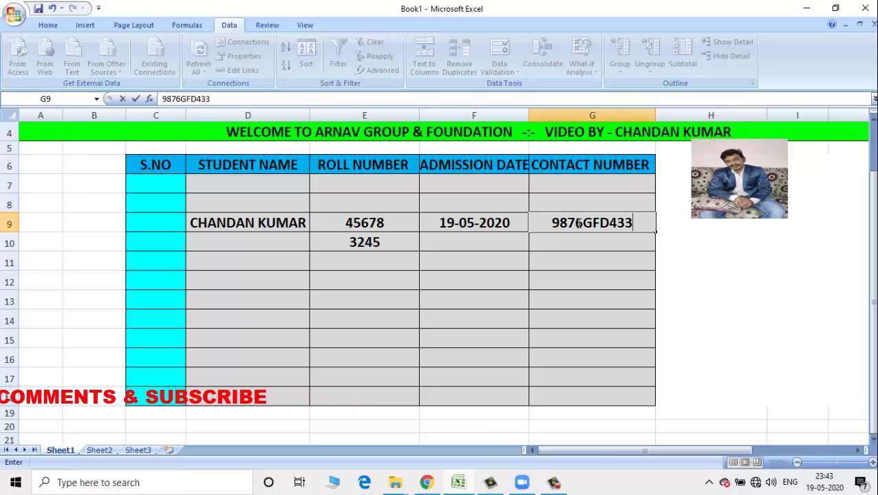
pyautogui.press('Return')
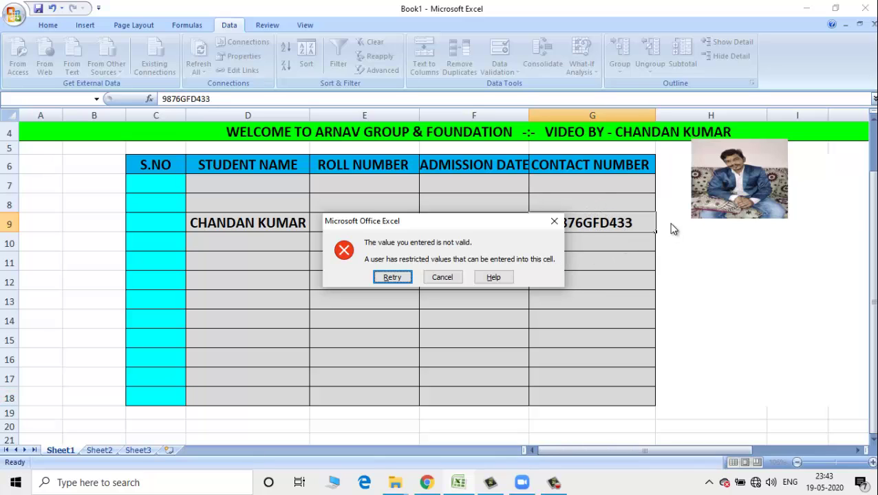
pyautogui.click(441, 277)
pyautogui.click(557, 242)
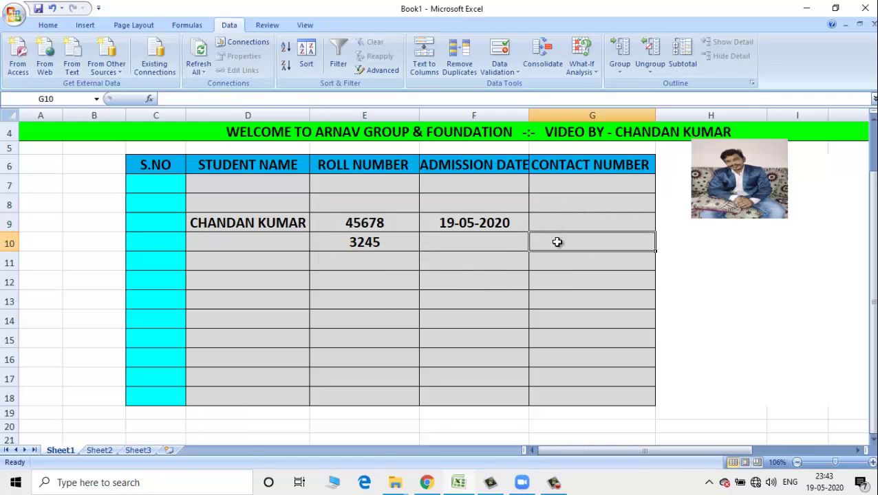
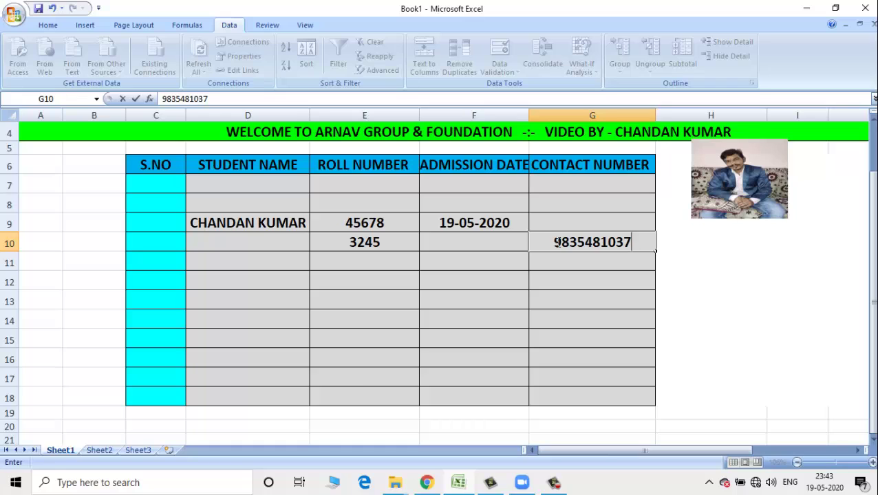
# - Enter the student's ten-digit phone number in G10 and scroll back to the top
pyautogui.press('Return')
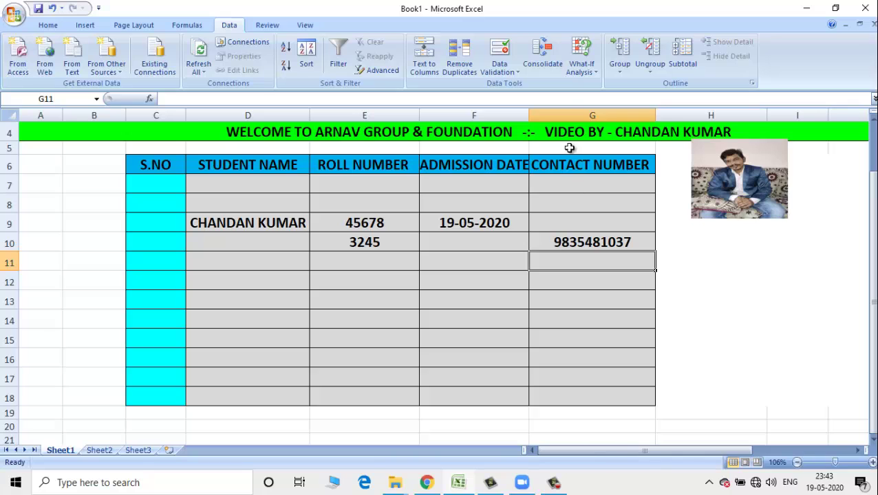
pyautogui.scroll(1, 872, 135)
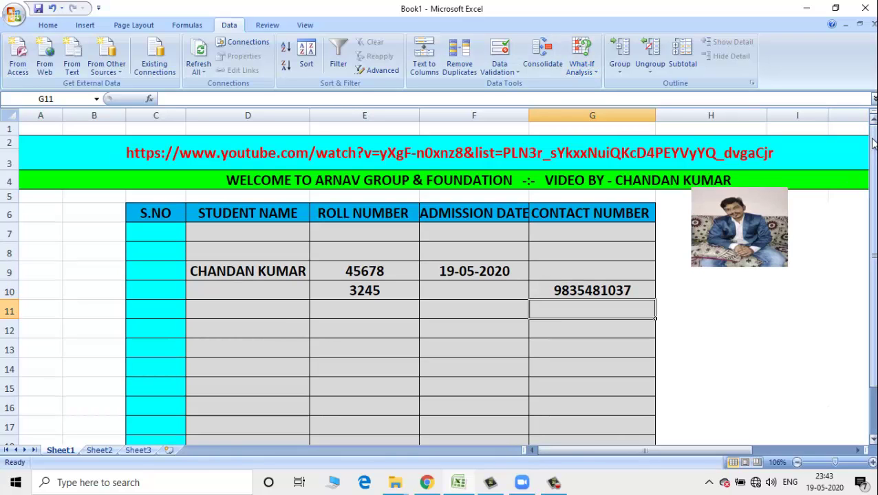